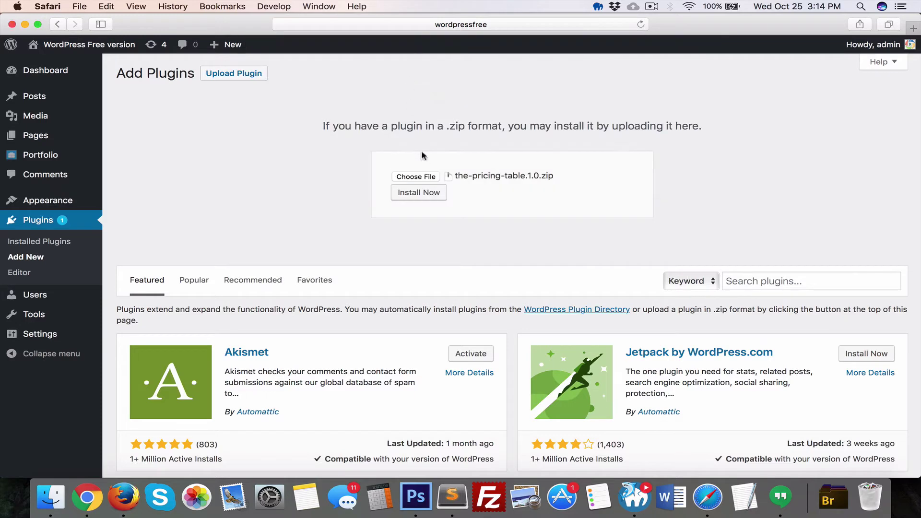
Step: Install the chosen the-pricing-table.1.0.zip plugin and activate it
{"action": "left_click", "coordinate": [427, 194]}
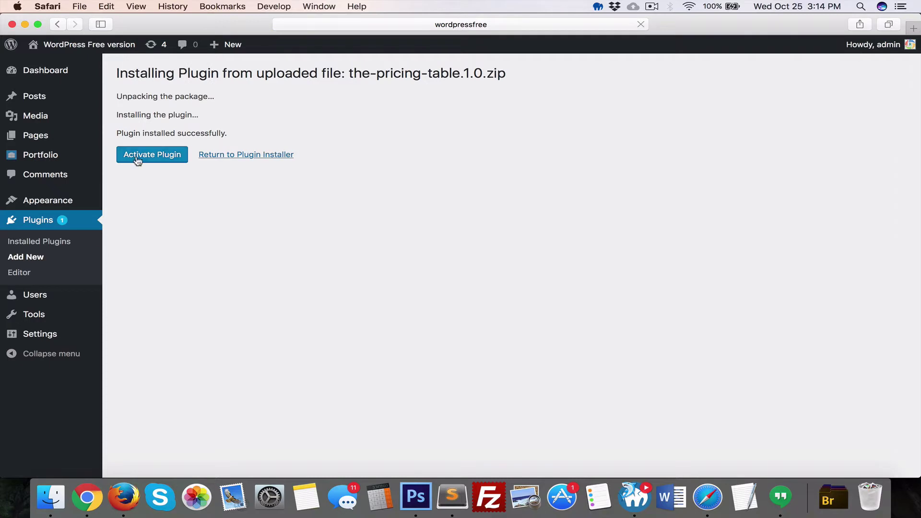
{"action": "left_click", "coordinate": [138, 157]}
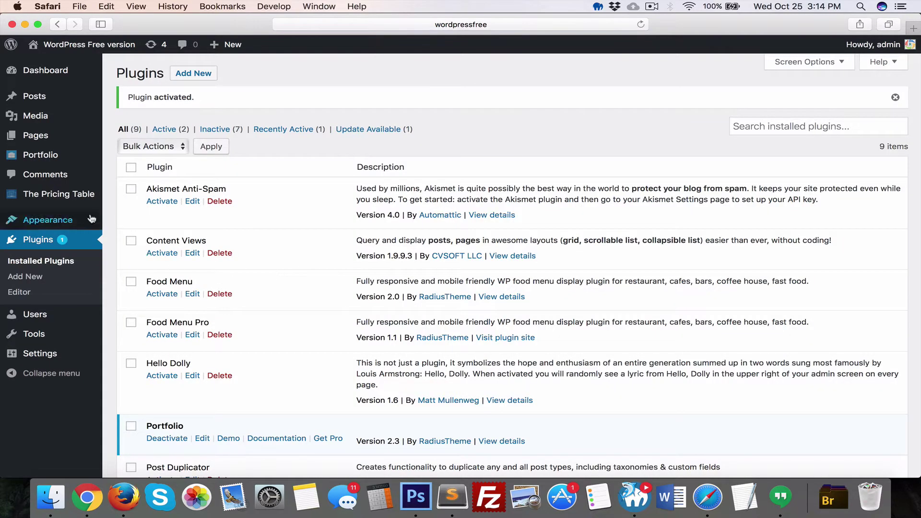
Step: In the pricing table plugin's general settings, set the container background color to dark grey
{"action": "mouse_move", "coordinate": [85, 199]}
{"action": "left_click", "coordinate": [129, 235]}
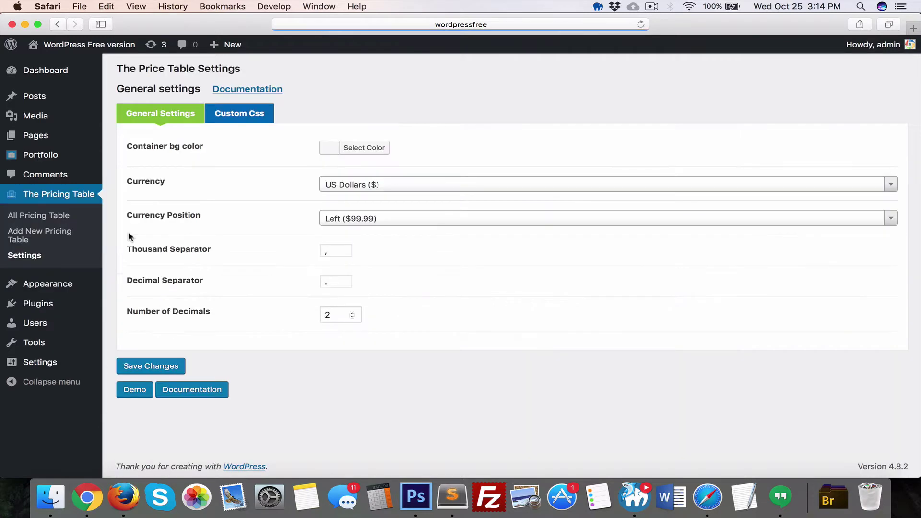
{"action": "left_click", "coordinate": [360, 149]}
{"action": "left_click_drag", "start_coordinate": [333, 270], "coordinate": [331, 249]}
{"action": "left_click", "coordinate": [249, 209]}
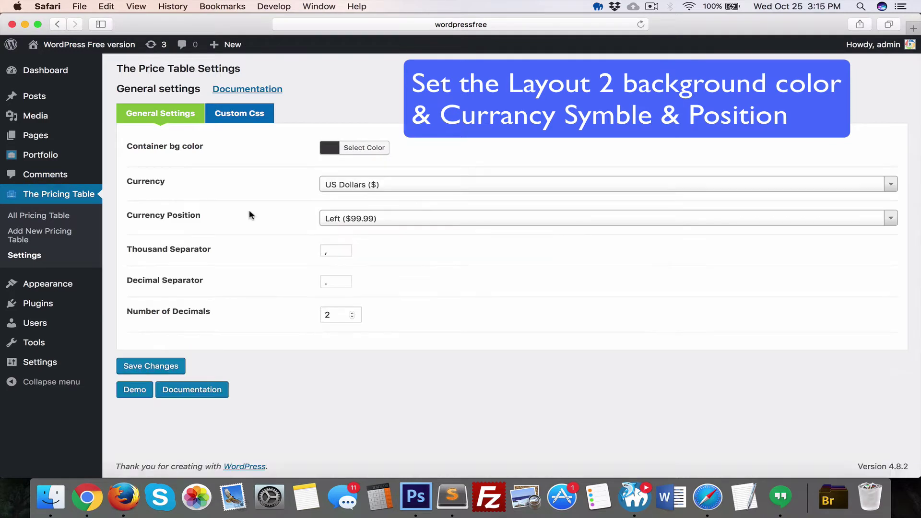
Step: Examine the currency, currency position, separator and decimals settings, as well as the custom CSS editor
{"action": "left_click", "coordinate": [388, 187]}
{"action": "left_click", "coordinate": [368, 253]}
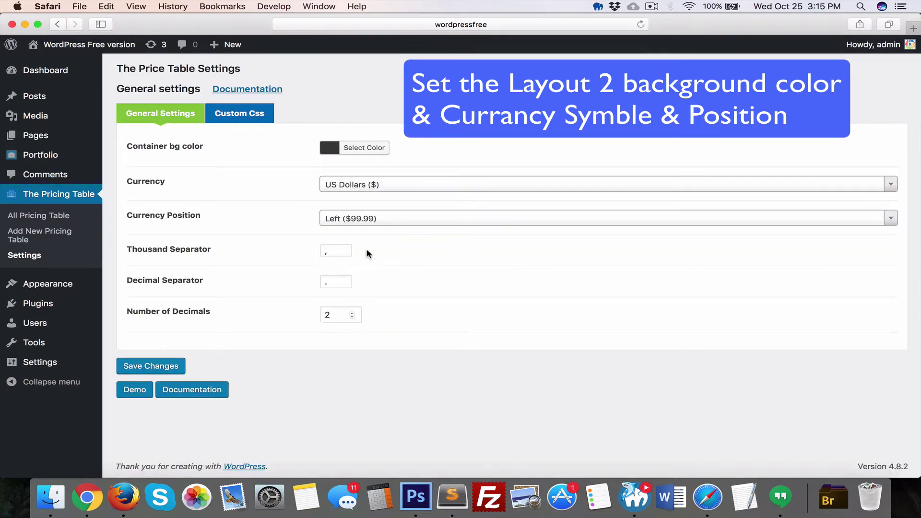
{"action": "left_click", "coordinate": [369, 220]}
{"action": "left_click", "coordinate": [355, 280]}
{"action": "left_click", "coordinate": [336, 252]}
{"action": "left_click", "coordinate": [333, 284]}
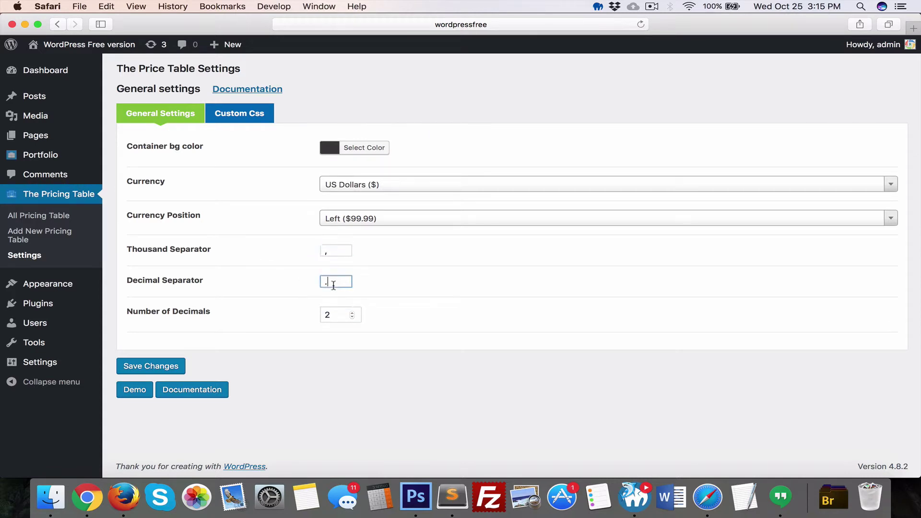
{"action": "left_click", "coordinate": [339, 319]}
{"action": "left_click", "coordinate": [257, 320]}
{"action": "left_click", "coordinate": [250, 120]}
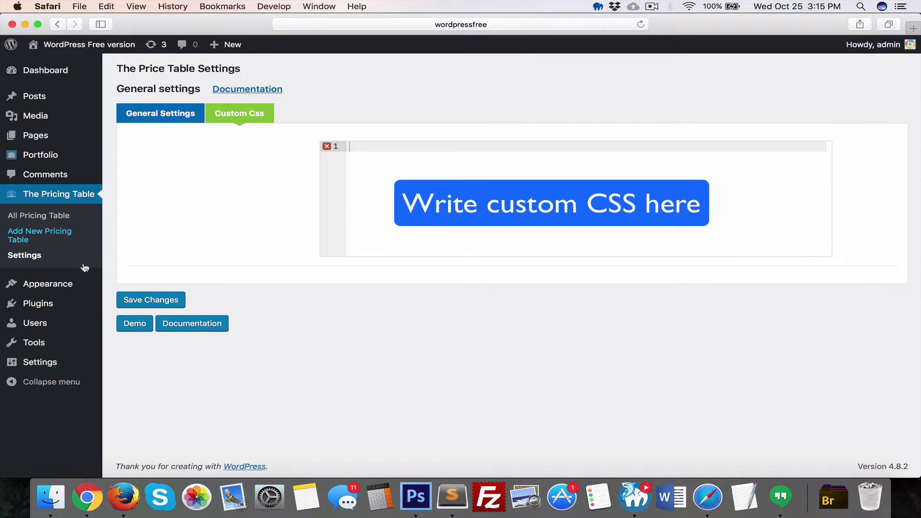
Step: Create a new pricing table titled "Our Packages"
{"action": "left_click", "coordinate": [51, 234]}
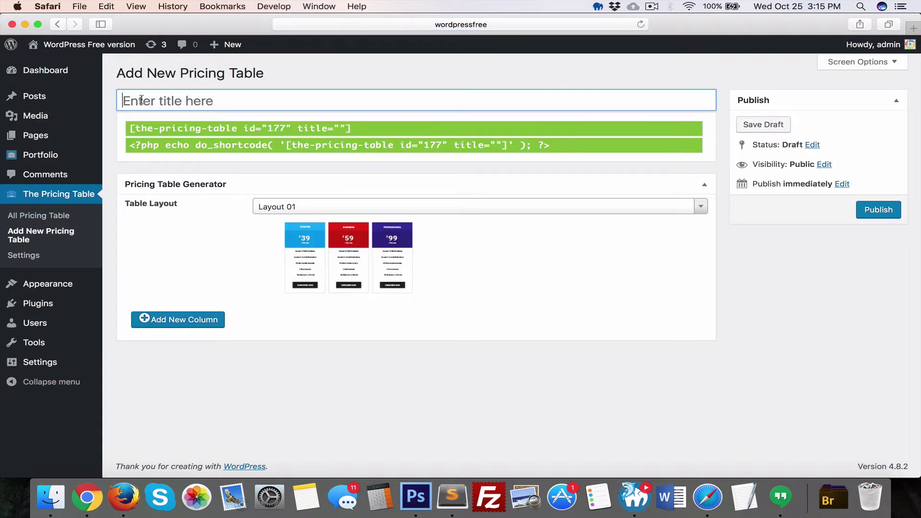
{"action": "left_click", "coordinate": [141, 99]}
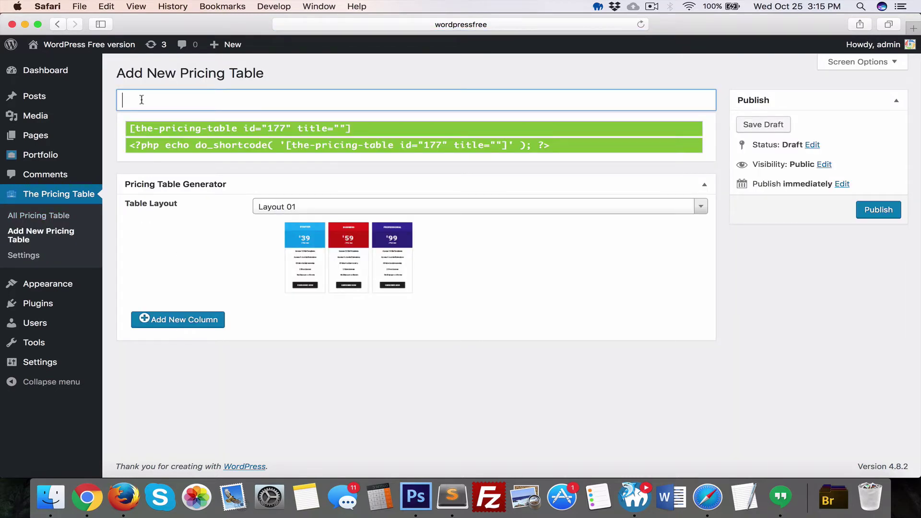
{"action": "type", "text": "Pu"}
{"action": "key", "text": "BackSpace"}
{"action": "key", "text": "BackSpace"}
{"action": "key", "text": "BackSpace"}
{"action": "type", "text": "Our Packages"}
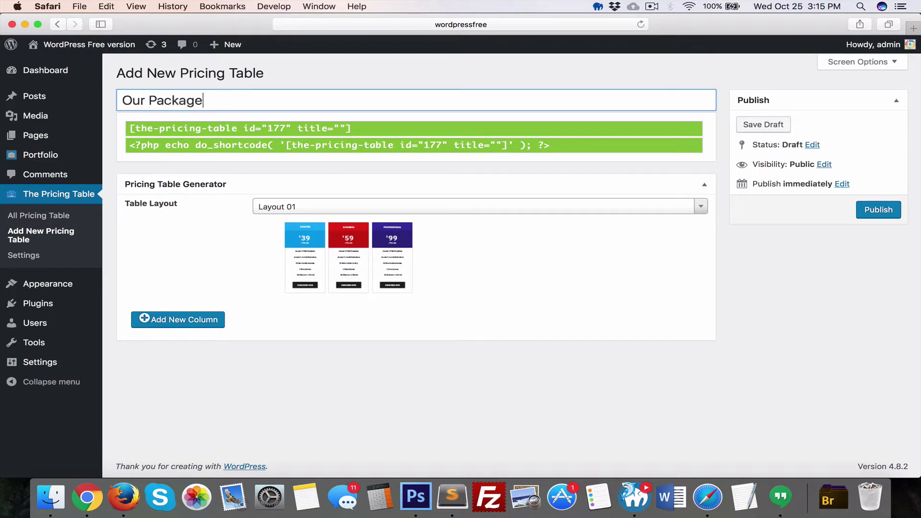
Step: Preview table layouts 02, 03 and 04, and return the table to Layout 01
{"action": "left_click", "coordinate": [298, 207]}
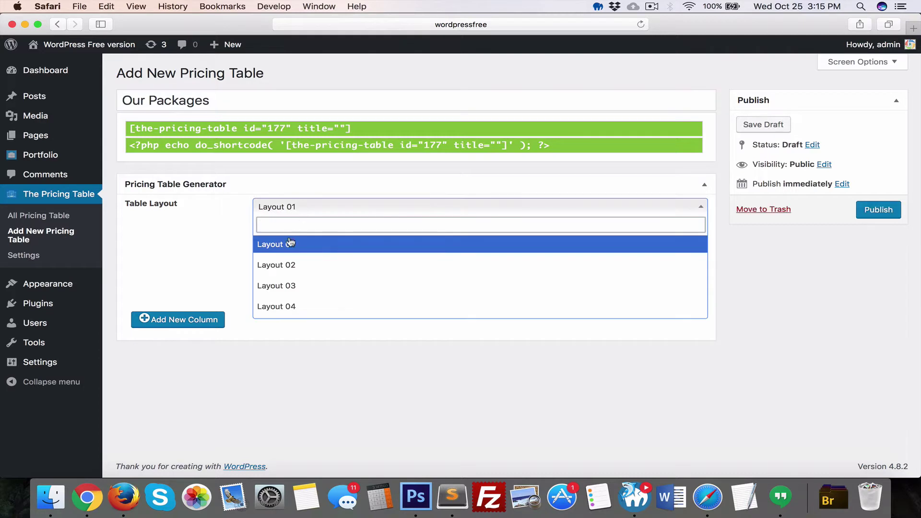
{"action": "left_click", "coordinate": [290, 245]}
{"action": "left_click", "coordinate": [300, 206]}
{"action": "left_click", "coordinate": [288, 264]}
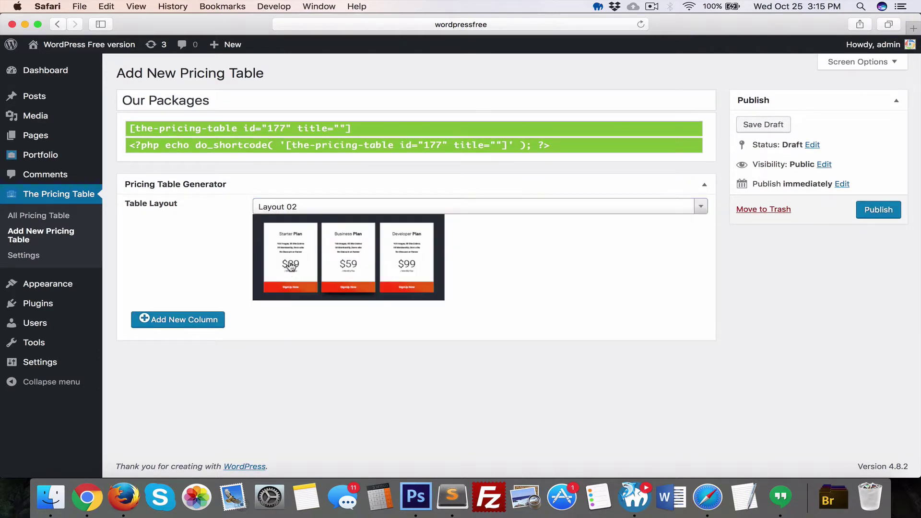
{"action": "left_click", "coordinate": [319, 209]}
{"action": "left_click", "coordinate": [291, 285]}
{"action": "left_click", "coordinate": [324, 211]}
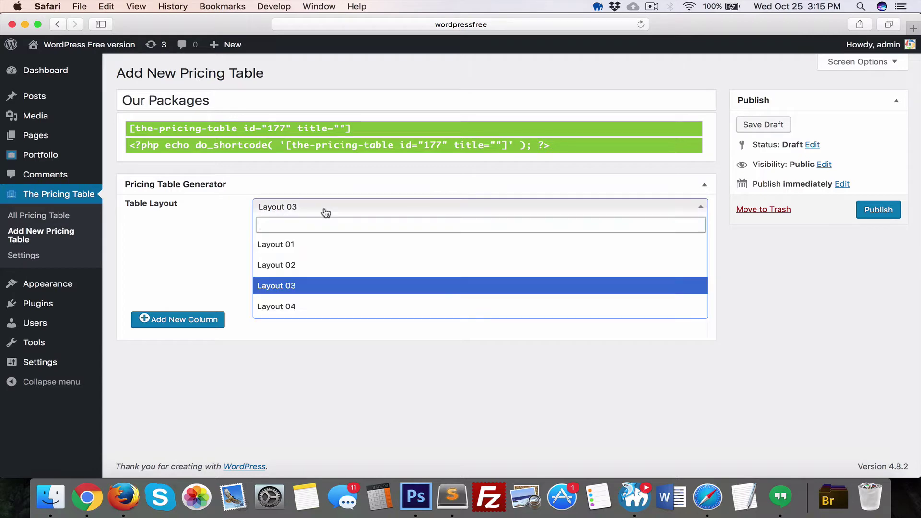
{"action": "left_click", "coordinate": [291, 306]}
{"action": "left_click", "coordinate": [344, 208]}
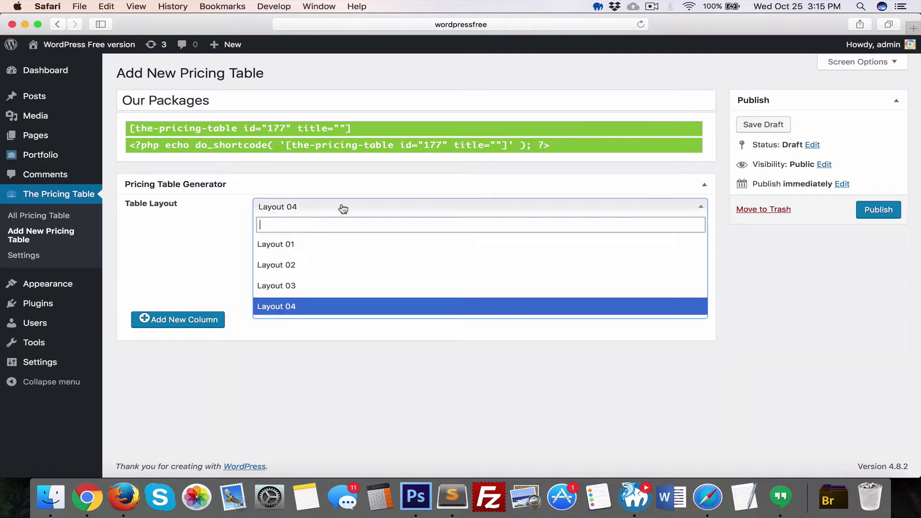
{"action": "left_click", "coordinate": [299, 247]}
Step: Add a new column to the pricing table and set its main color to blue #1e73be
{"action": "left_click", "coordinate": [200, 314]}
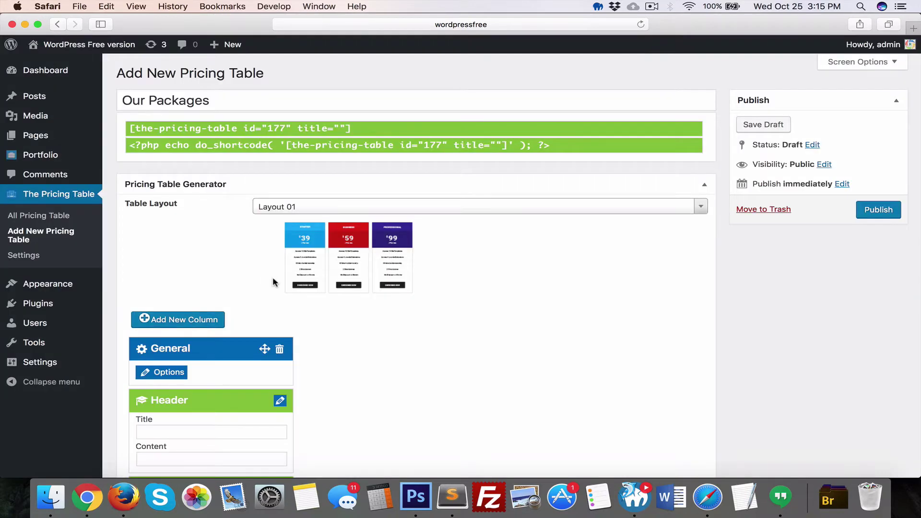
{"action": "scroll", "coordinate": [273, 277], "scroll_direction": "down", "scroll_amount": 5}
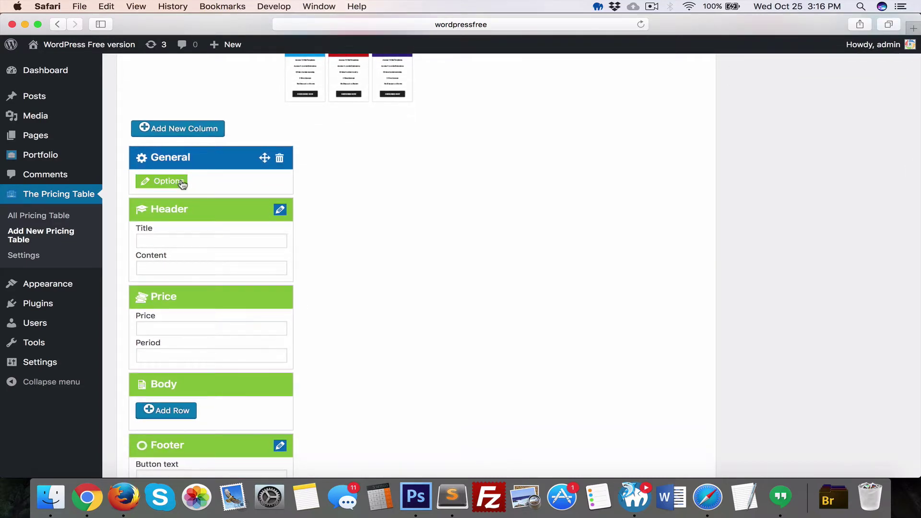
{"action": "left_click", "coordinate": [180, 182]}
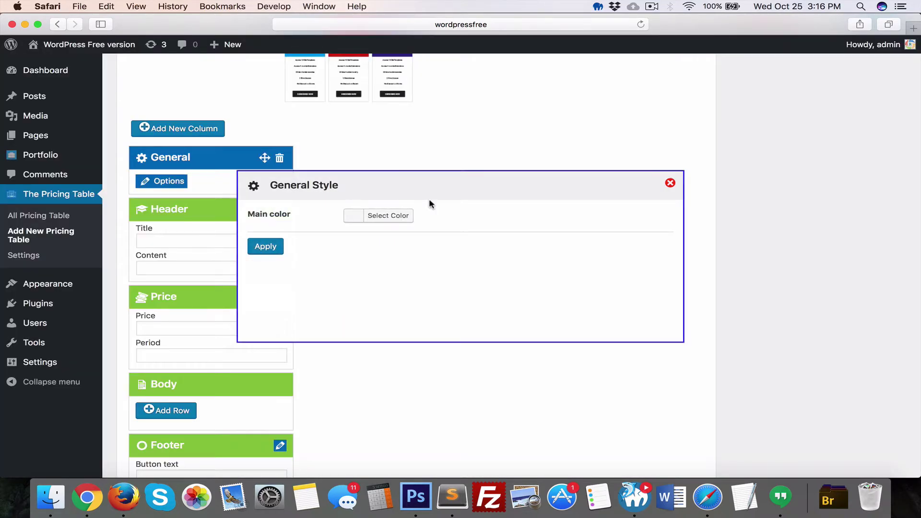
{"action": "left_click", "coordinate": [399, 217]}
{"action": "scroll", "coordinate": [437, 241], "scroll_direction": "down", "scroll_amount": 2}
{"action": "left_click", "coordinate": [446, 300]}
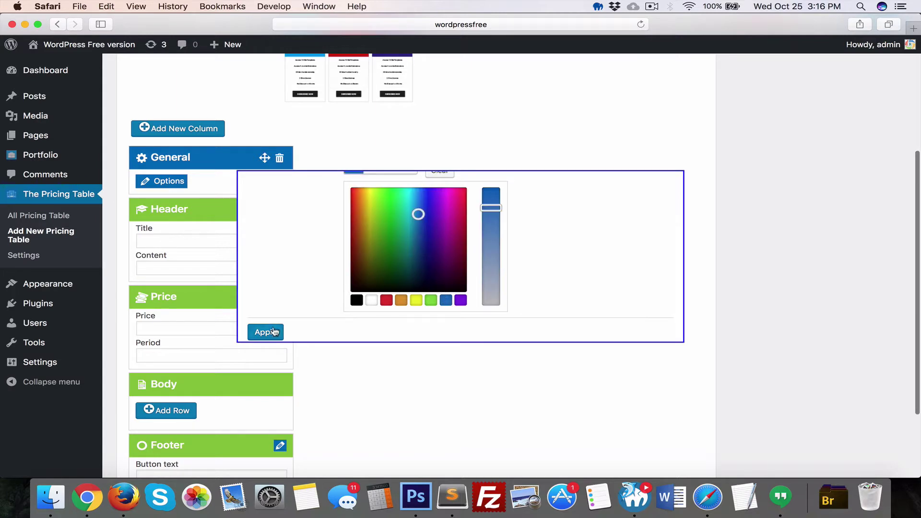
{"action": "scroll", "coordinate": [338, 267], "scroll_direction": "up", "scroll_amount": 2}
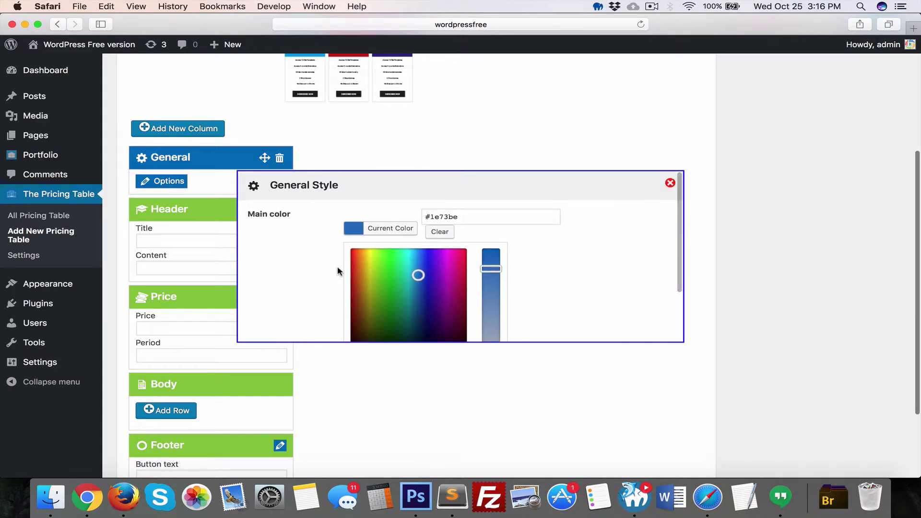
{"action": "left_click", "coordinate": [670, 182]}
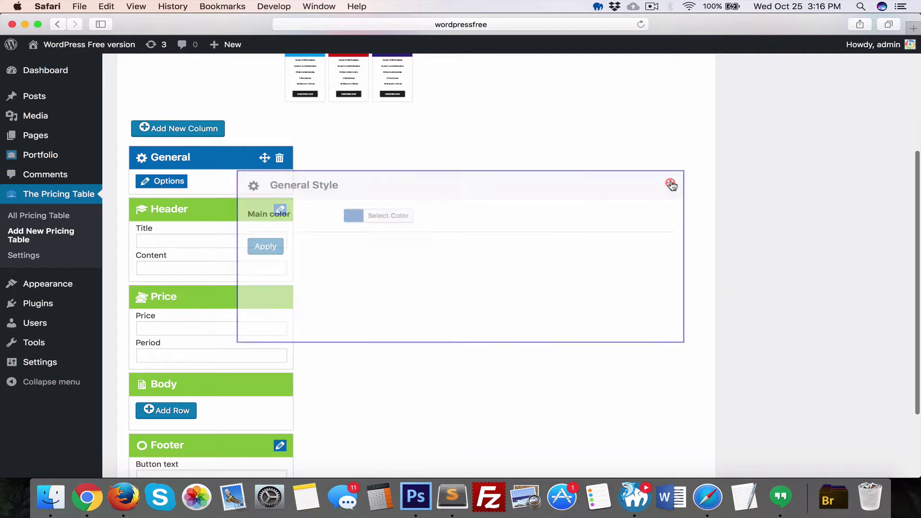
Step: Give the column's header the title "Basic Membership"
{"action": "left_click", "coordinate": [178, 244]}
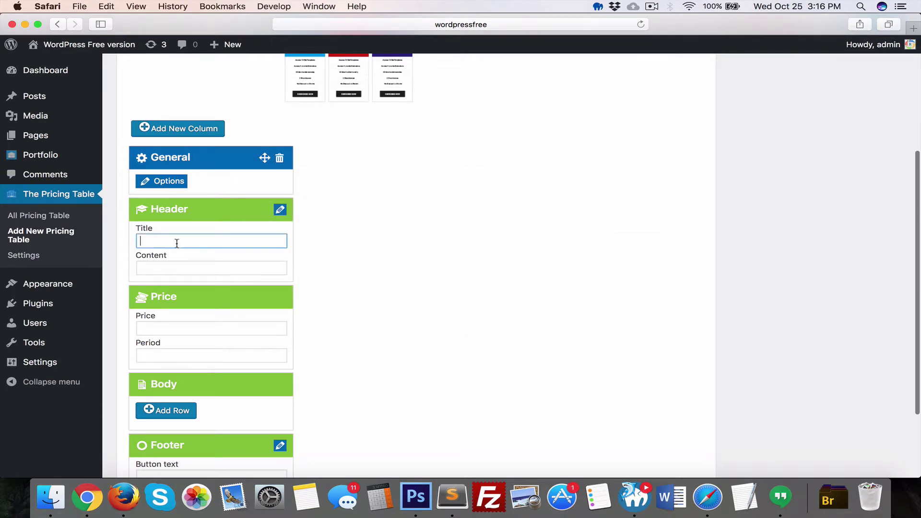
{"action": "type", "text": "Basic Membership"}
{"action": "left_click", "coordinate": [225, 269]}
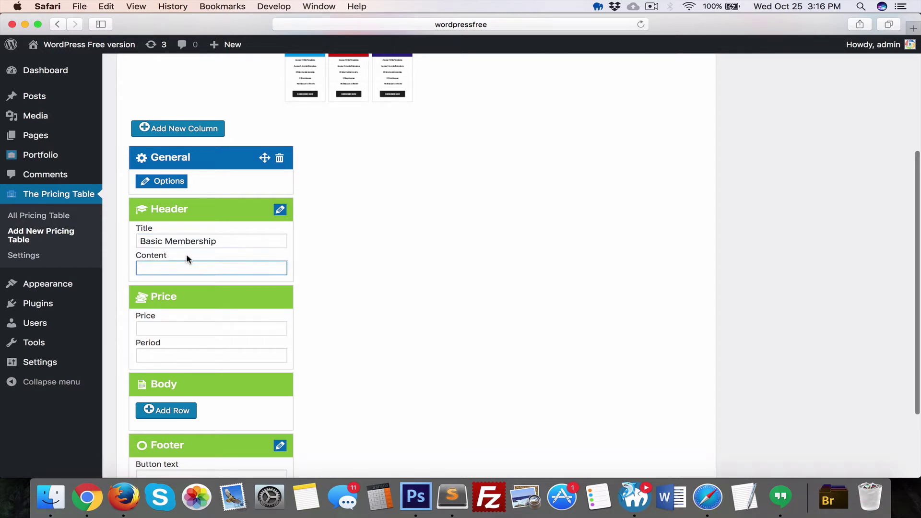
Step: Set the column's price to 49 and its period to "/Mo"
{"action": "scroll", "coordinate": [222, 240], "scroll_direction": "down", "scroll_amount": 3}
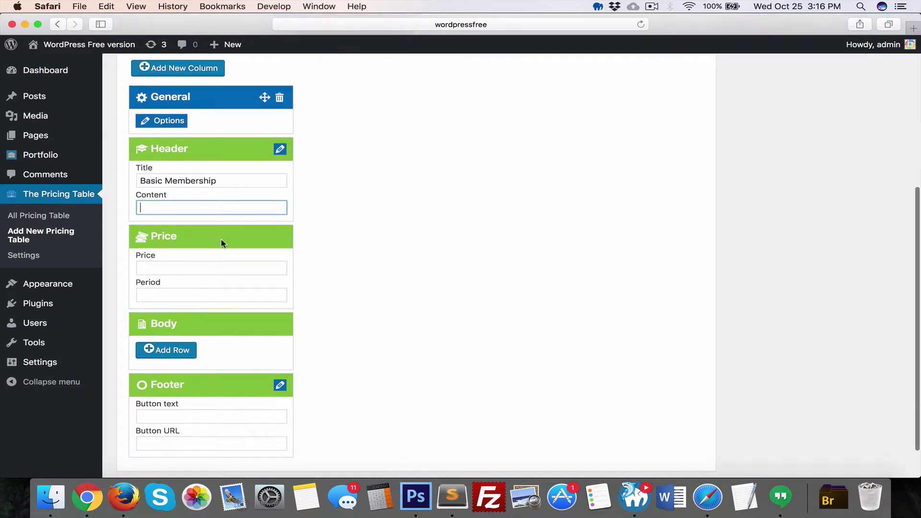
{"action": "left_click", "coordinate": [189, 268]}
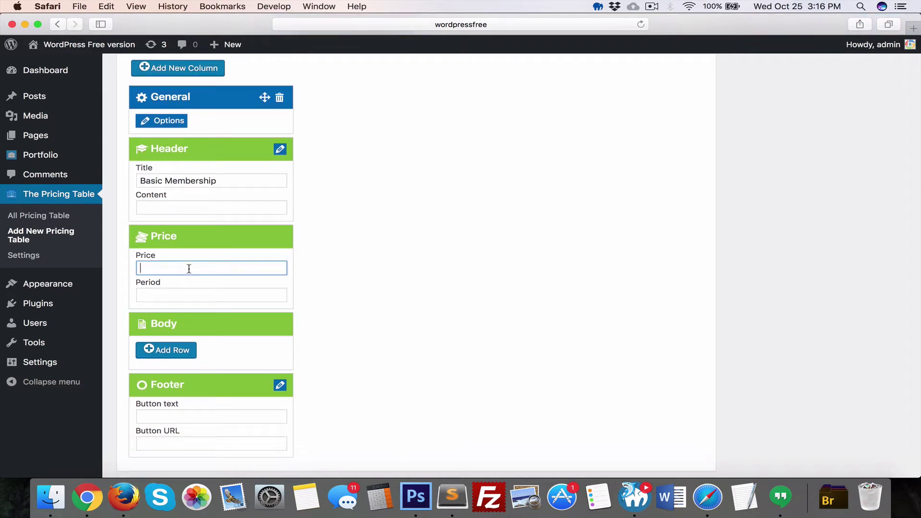
{"action": "type", "text": "49"}
{"action": "left_click", "coordinate": [211, 295]}
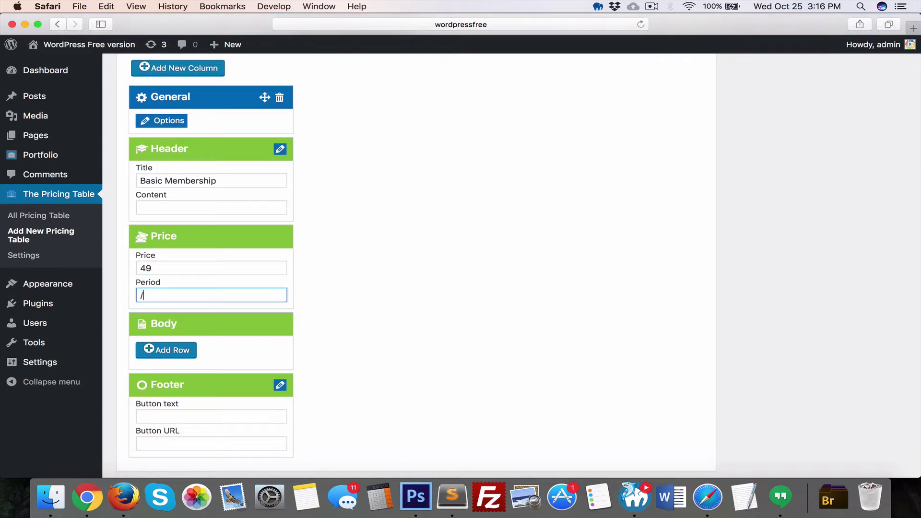
{"action": "type", "text": "/Mo"}
Step: Add a first body row to the column with the content "Use Singe Site"
{"action": "scroll", "coordinate": [222, 272], "scroll_direction": "down", "scroll_amount": 2}
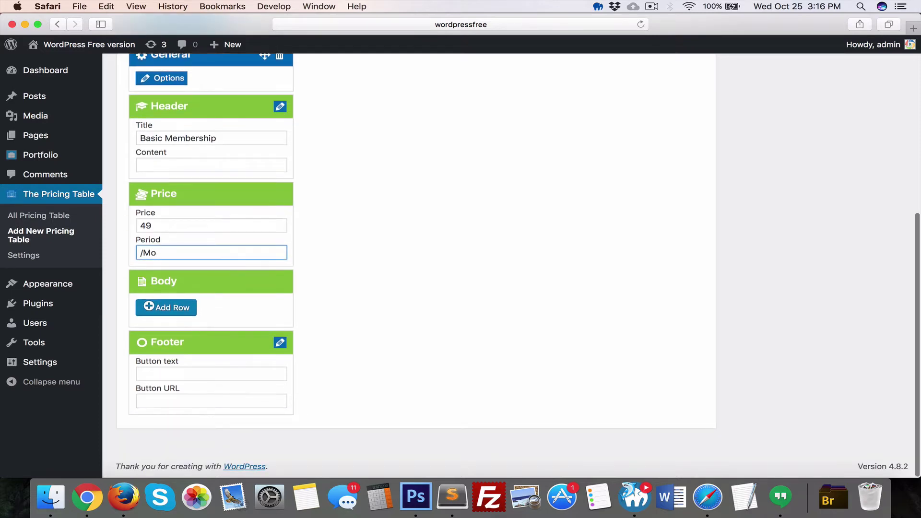
{"action": "left_click", "coordinate": [189, 311]}
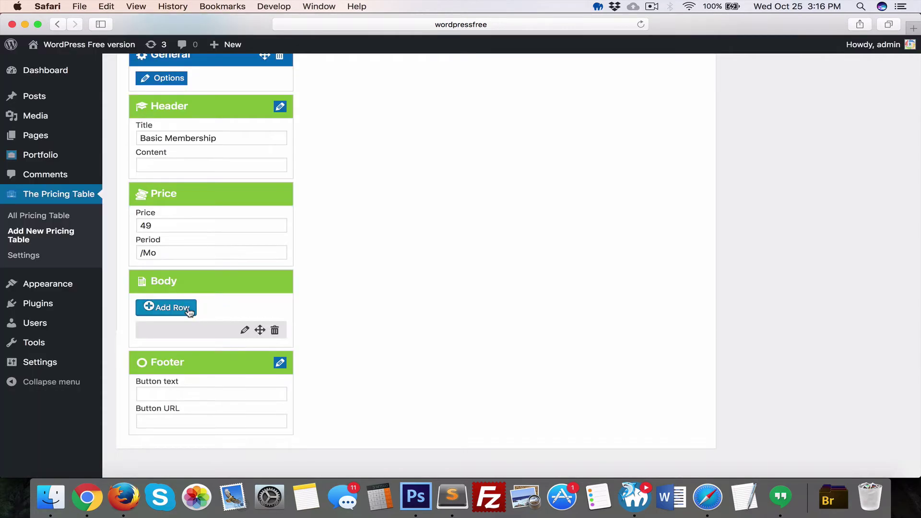
{"action": "left_click", "coordinate": [245, 330]}
{"action": "left_click", "coordinate": [373, 218]}
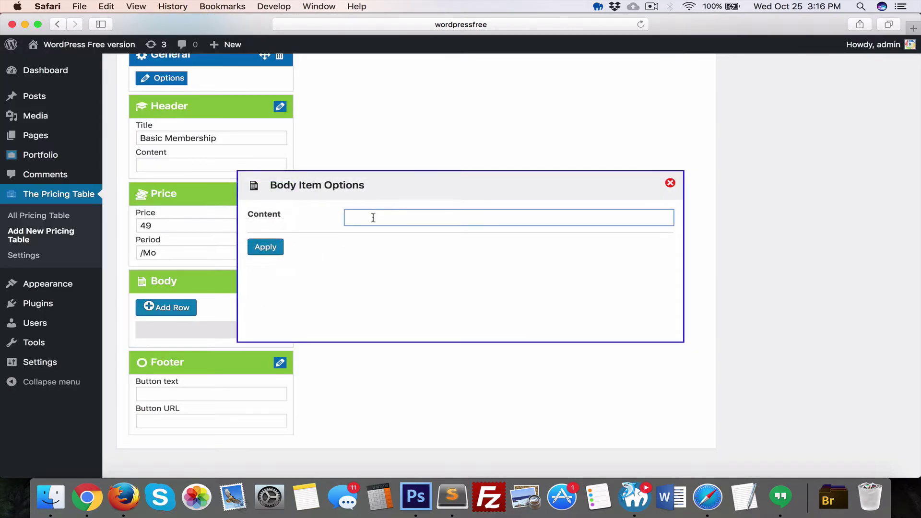
{"action": "type", "text": "Use Singe Site"}
{"action": "left_click", "coordinate": [265, 248]}
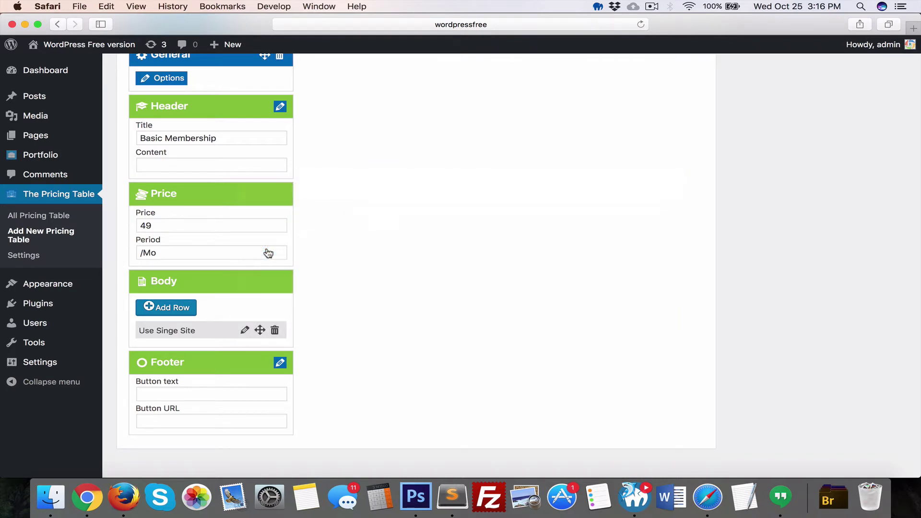
Step: Add a second body row to the column with the content "1 Year Membership"
{"action": "left_click", "coordinate": [181, 307]}
{"action": "left_click", "coordinate": [244, 350]}
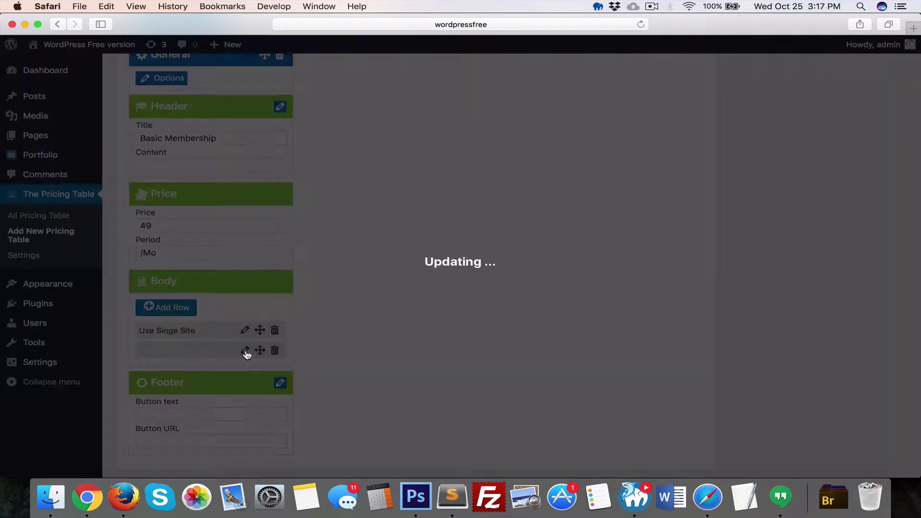
{"action": "left_click", "coordinate": [377, 218]}
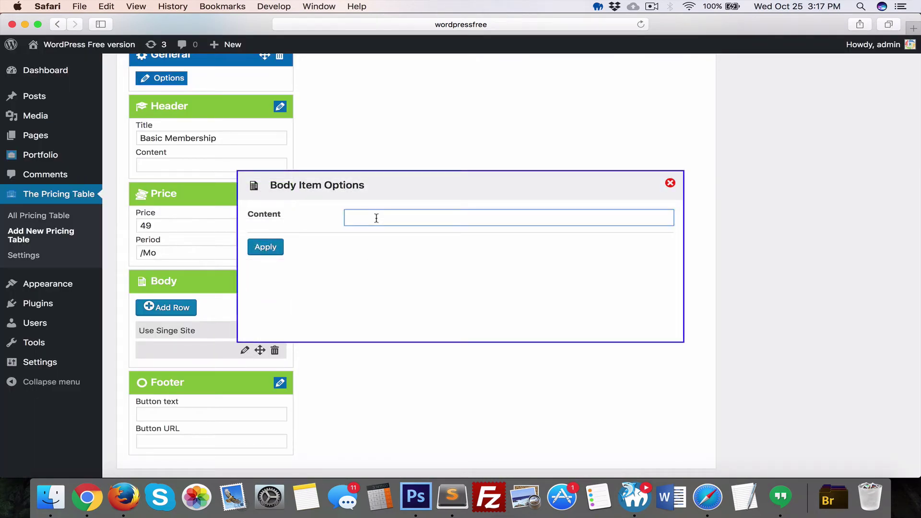
{"action": "type", "text": "1 Yes"}
{"action": "type", "text": "r Membership"}
{"action": "left_click", "coordinate": [266, 246]}
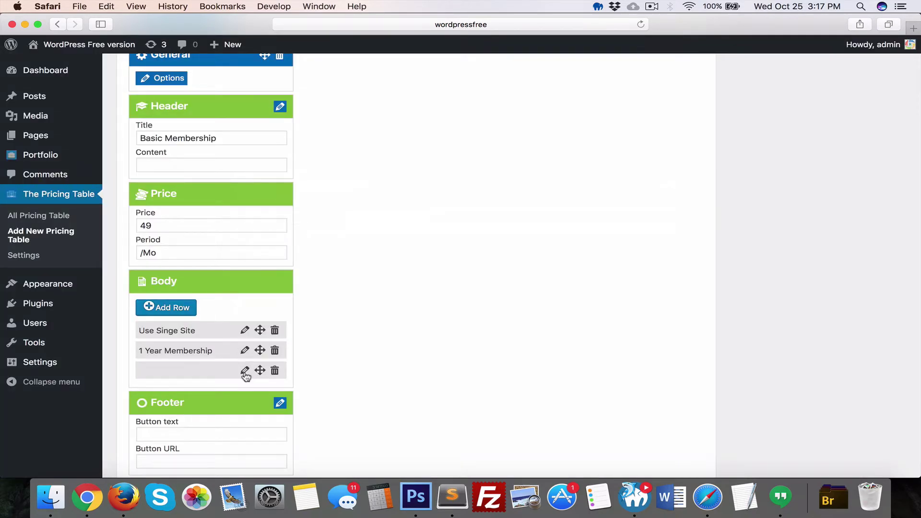
Step: Fill the third body row with the content "1 Year free support" and apply it
{"action": "left_click", "coordinate": [245, 370]}
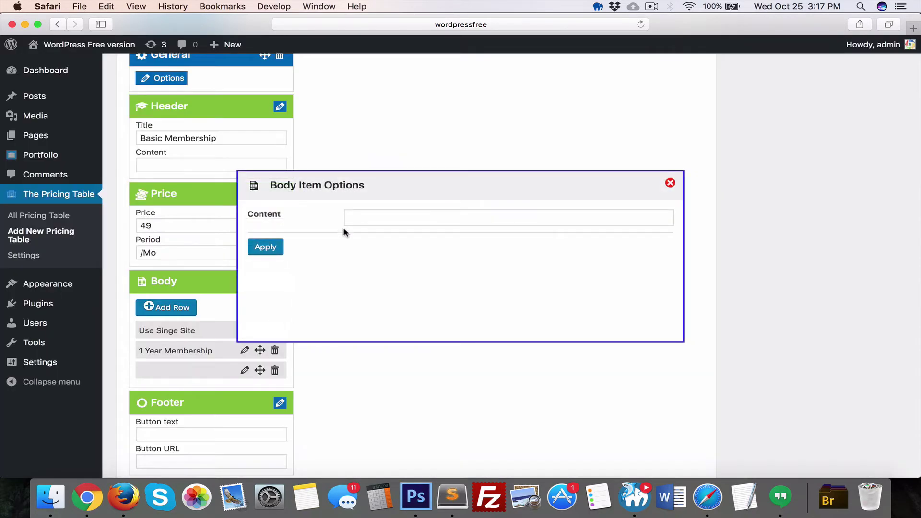
{"action": "left_click", "coordinate": [359, 219]}
{"action": "type", "text": "1 Ye"}
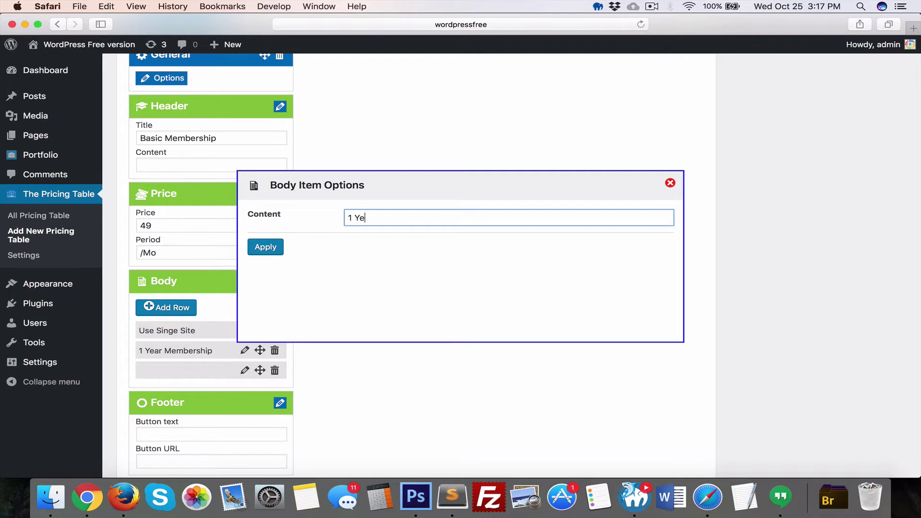
{"action": "type", "text": "ar free support"}
{"action": "left_click", "coordinate": [265, 246]}
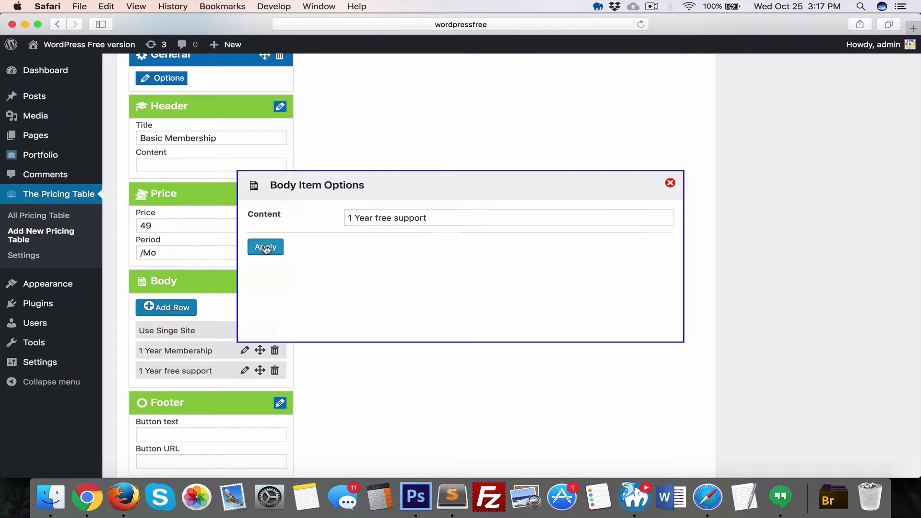
Step: Add a fourth body row to the Basic Membership column with the content "Forum Support"
{"action": "scroll", "coordinate": [264, 249], "scroll_direction": "down", "scroll_amount": 3}
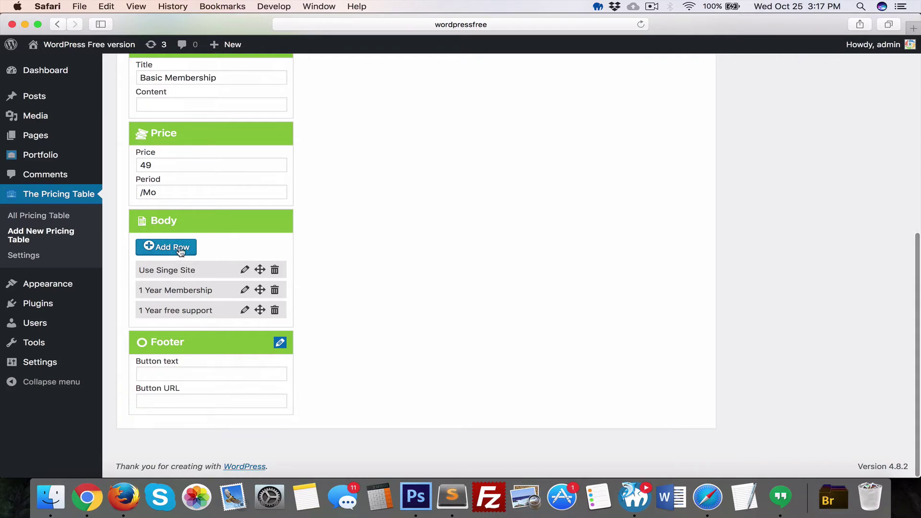
{"action": "left_click", "coordinate": [181, 252]}
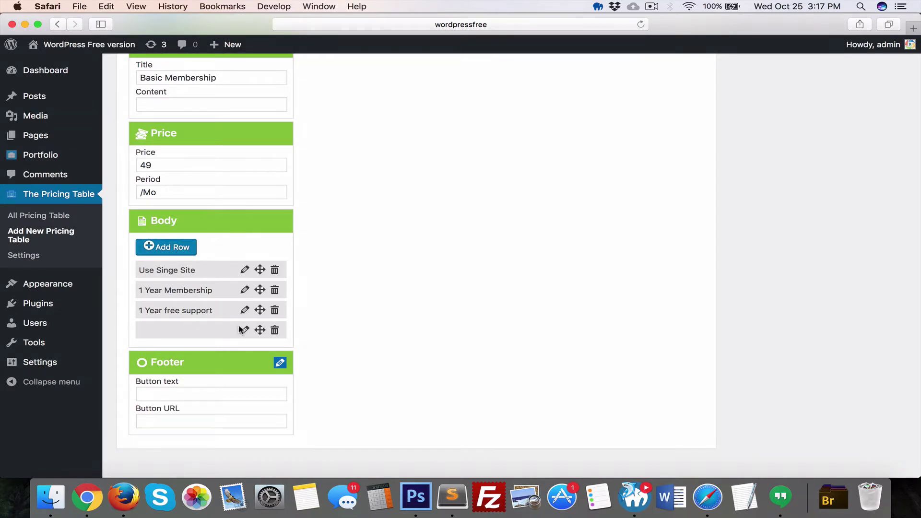
{"action": "left_click", "coordinate": [245, 330]}
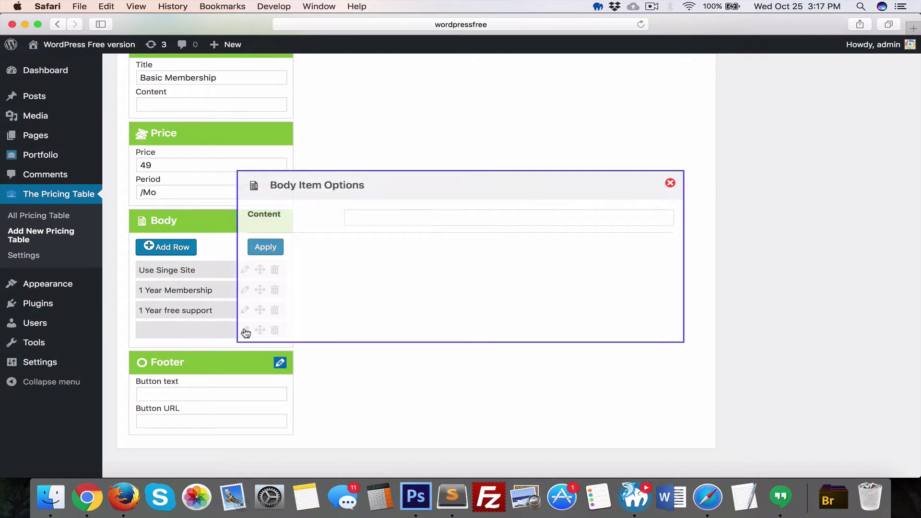
{"action": "left_click", "coordinate": [376, 221]}
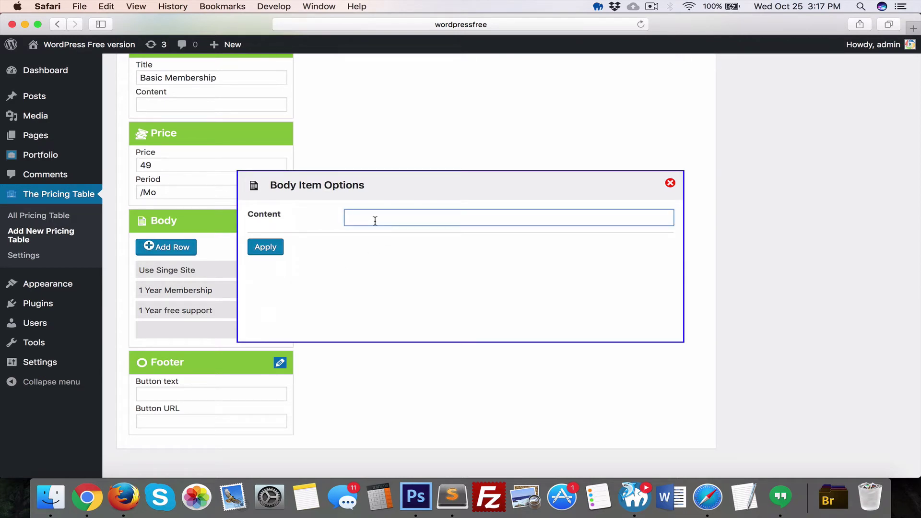
{"action": "type", "text": "Forum Support"}
{"action": "left_click", "coordinate": [271, 247]}
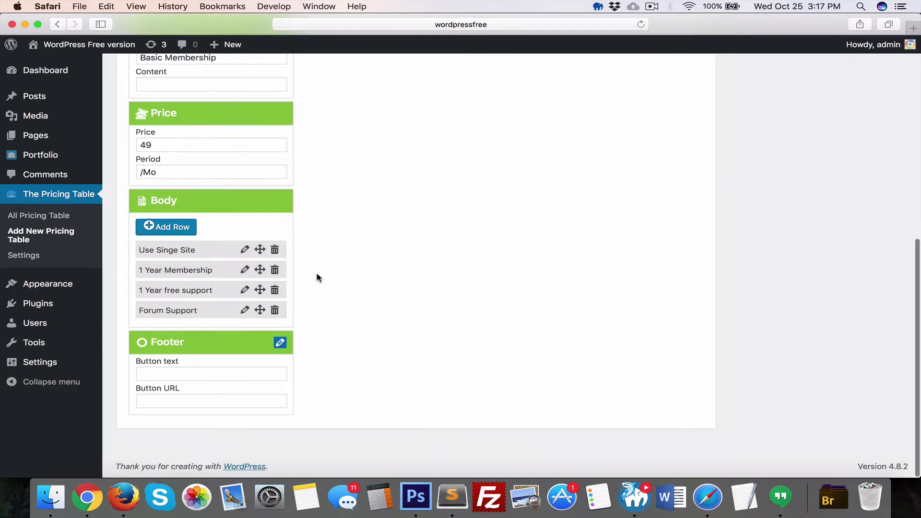
Step: Add a fifth body row to the Basic Membership column with the content "No Discount on Renew"
{"action": "left_click", "coordinate": [187, 229]}
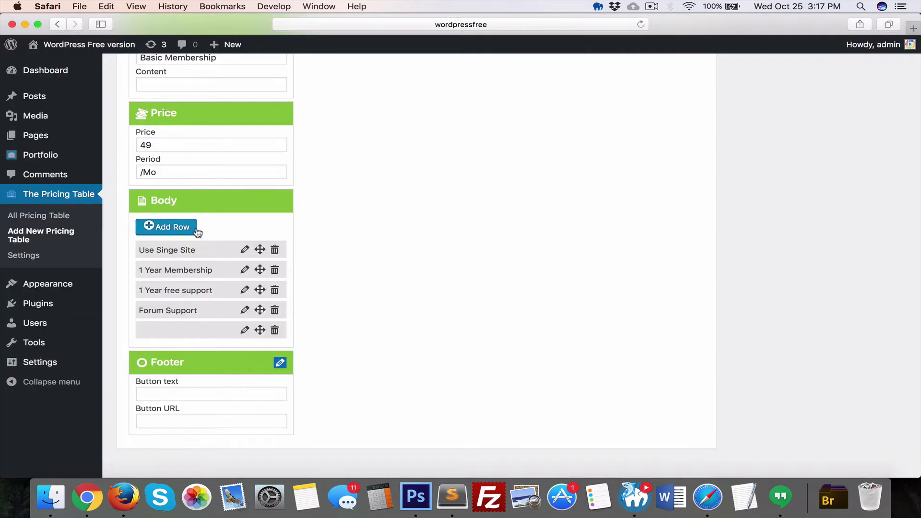
{"action": "left_click", "coordinate": [244, 330]}
{"action": "left_click", "coordinate": [383, 218]}
{"action": "type", "text": "No "}
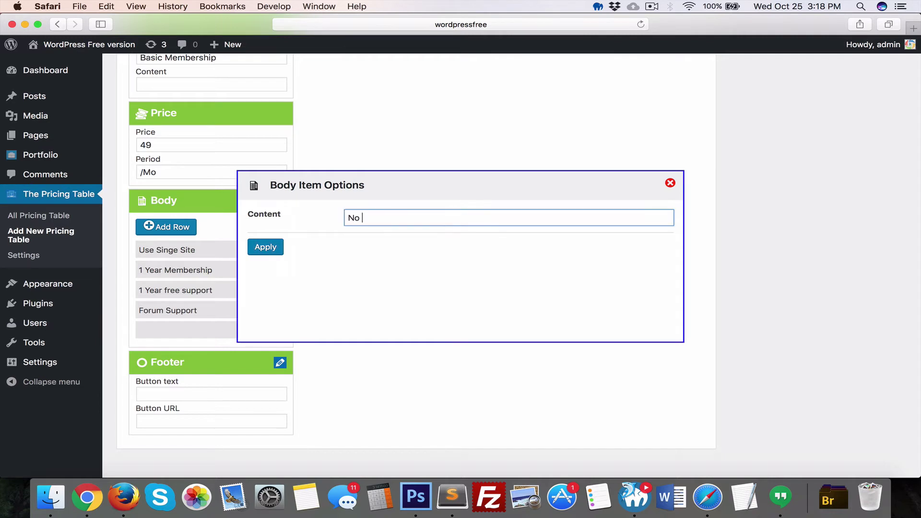
{"action": "type", "text": "Discount on Renew"}
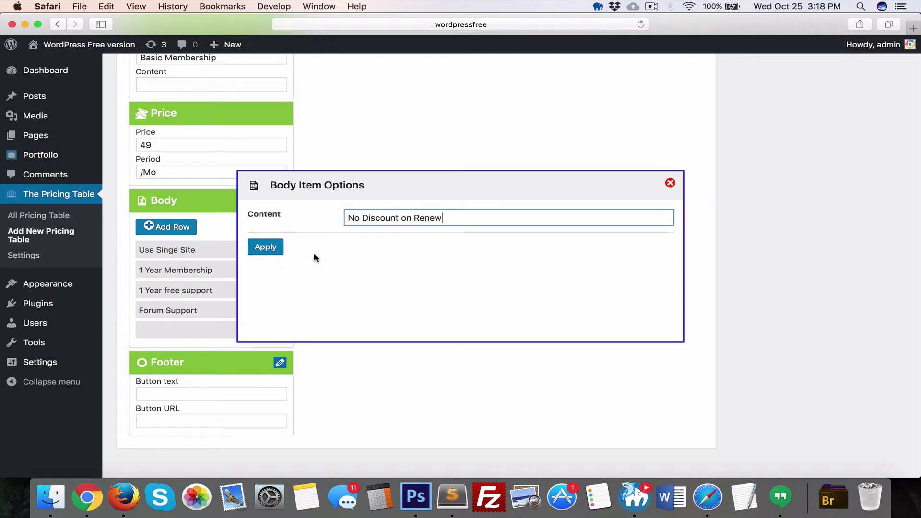
{"action": "left_click", "coordinate": [270, 250]}
Step: Set the Basic Membership footer's button text to "Buy Now" and its button URL to "#"
{"action": "left_click", "coordinate": [196, 396]}
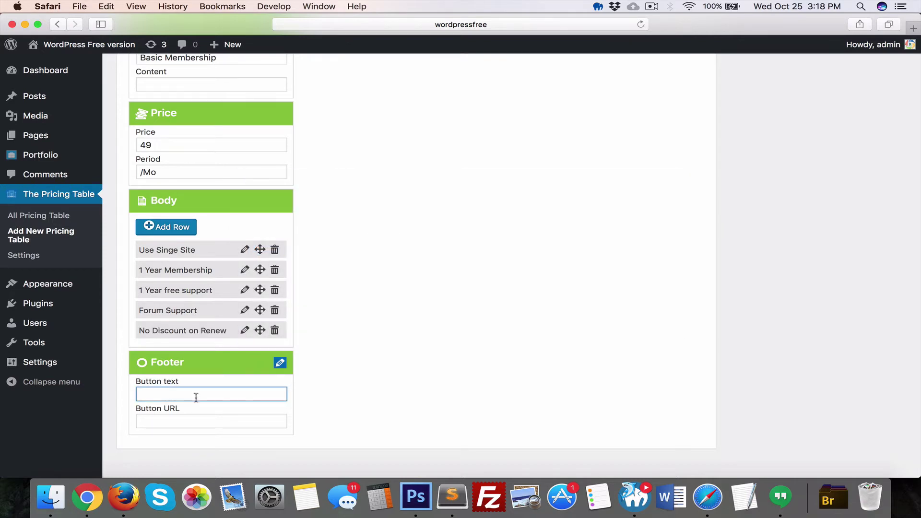
{"action": "type", "text": "Buy Now"}
{"action": "left_click", "coordinate": [180, 424]}
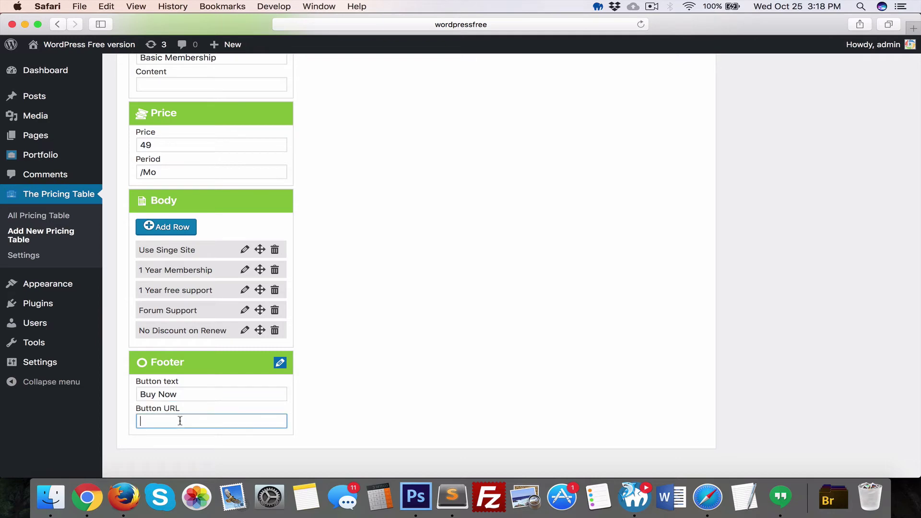
{"action": "type", "text": "#"}
Step: Add a second column to the pricing table, choose green (#81d742) as its main color and close its general style options
{"action": "scroll", "coordinate": [309, 295], "scroll_direction": "up", "scroll_amount": 10}
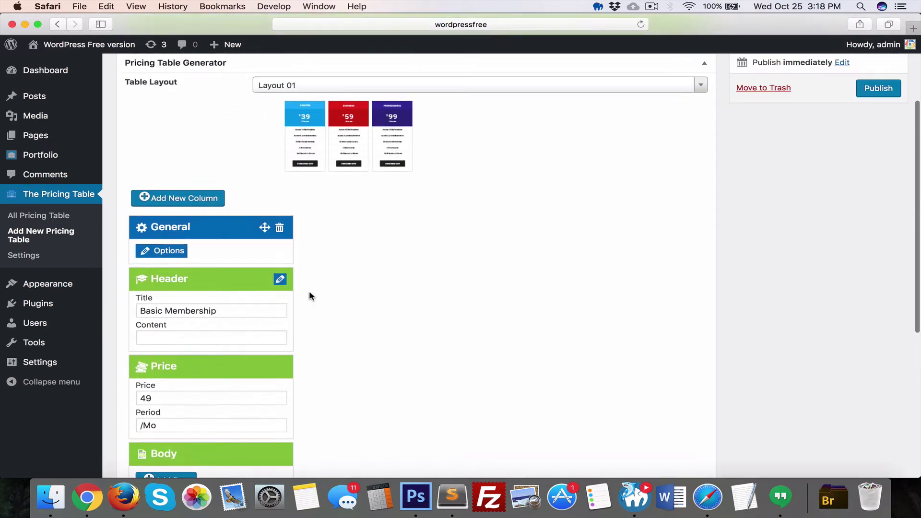
{"action": "left_click", "coordinate": [200, 200]}
{"action": "scroll", "coordinate": [383, 263], "scroll_direction": "down", "scroll_amount": 4}
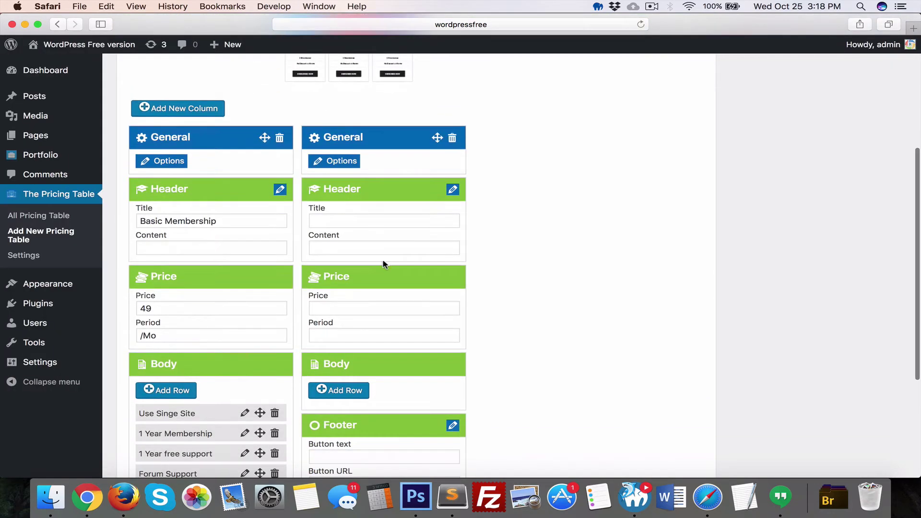
{"action": "left_click", "coordinate": [346, 166]}
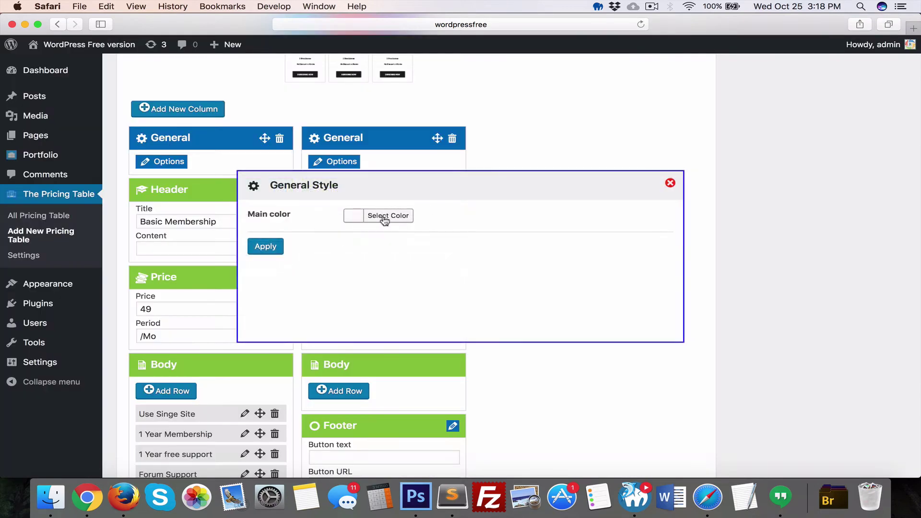
{"action": "left_click", "coordinate": [383, 217]}
{"action": "scroll", "coordinate": [418, 283], "scroll_direction": "down", "scroll_amount": 3}
{"action": "left_click", "coordinate": [430, 293]}
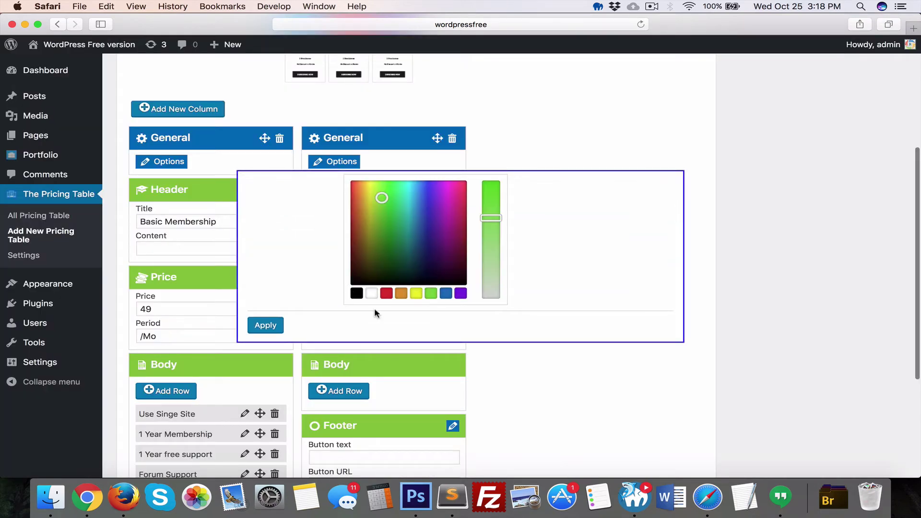
{"action": "scroll", "coordinate": [383, 260], "scroll_direction": "up", "scroll_amount": 3}
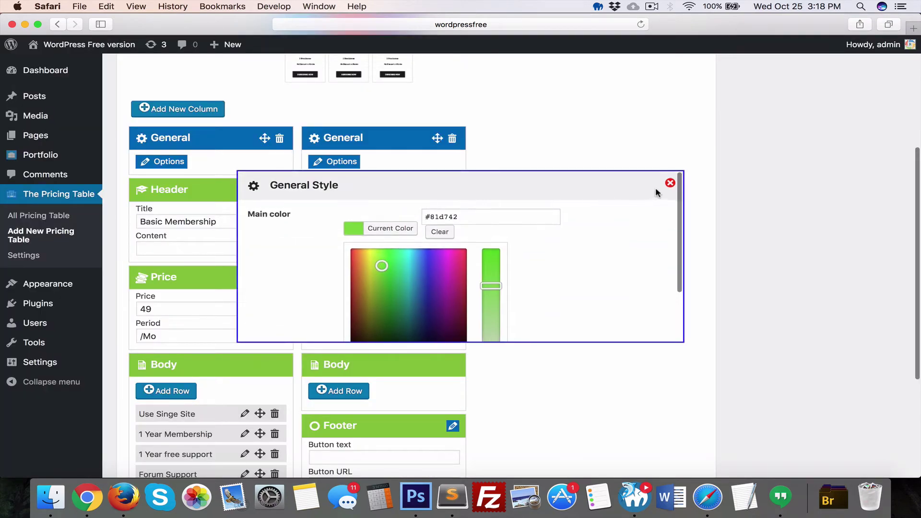
{"action": "left_click", "coordinate": [670, 183]}
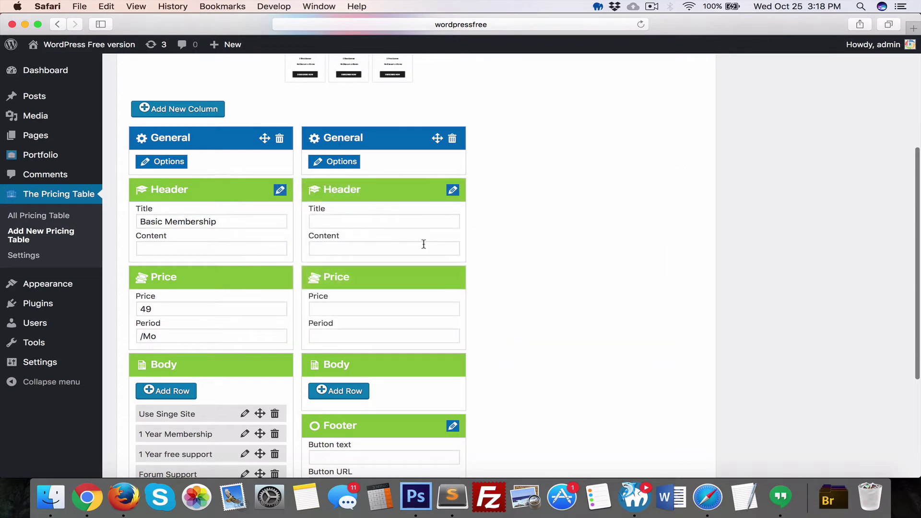
Step: Title the second column "Business Membership" in its header
{"action": "left_click", "coordinate": [371, 220]}
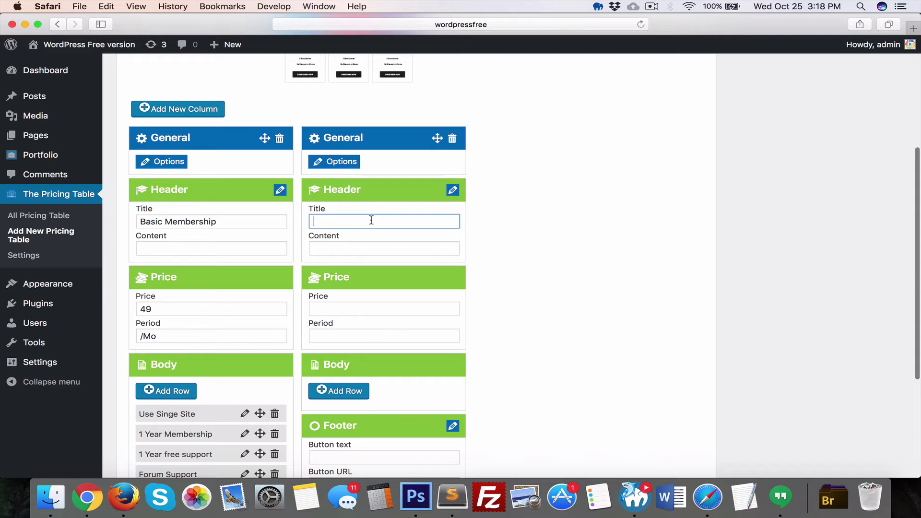
{"action": "type", "text": "Business Membership"}
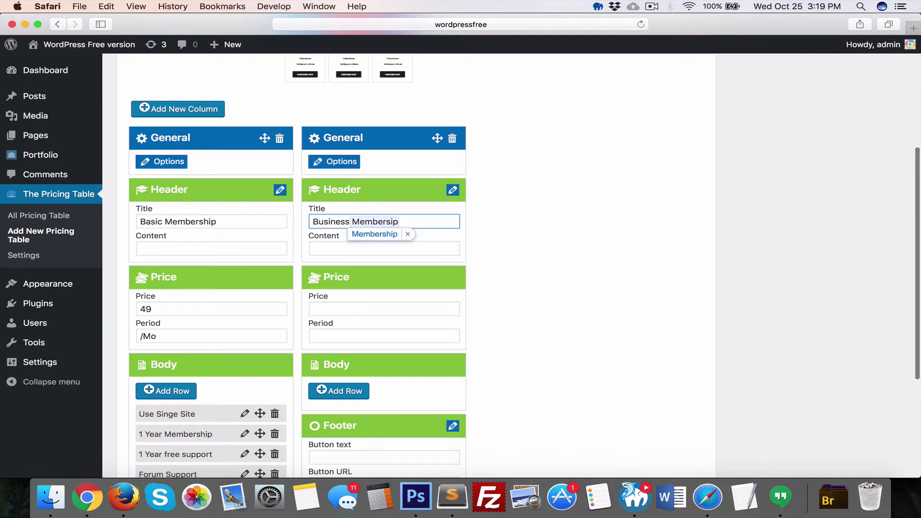
{"action": "left_click", "coordinate": [368, 234]}
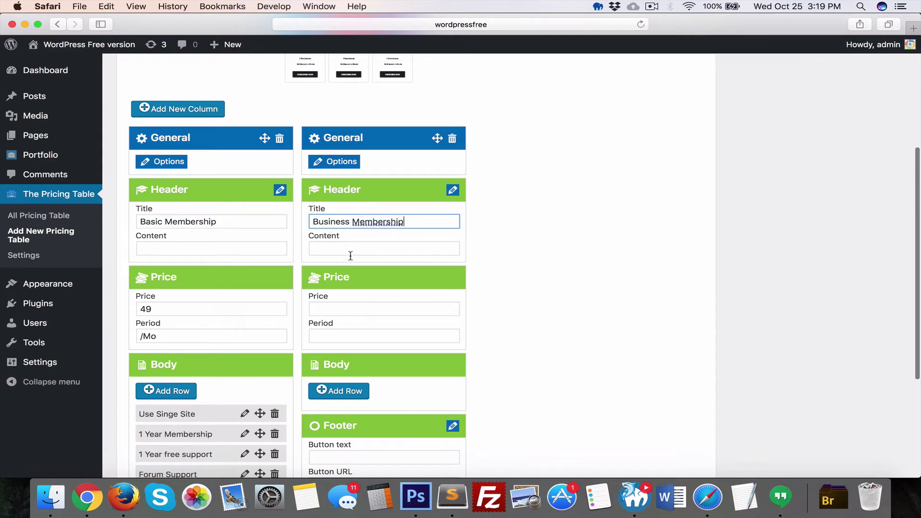
Step: Set the Business Membership price to 99 and the period of both columns to "/Year"
{"action": "left_click", "coordinate": [338, 306]}
{"action": "type", "text": "99"}
{"action": "key", "text": "Tab"}
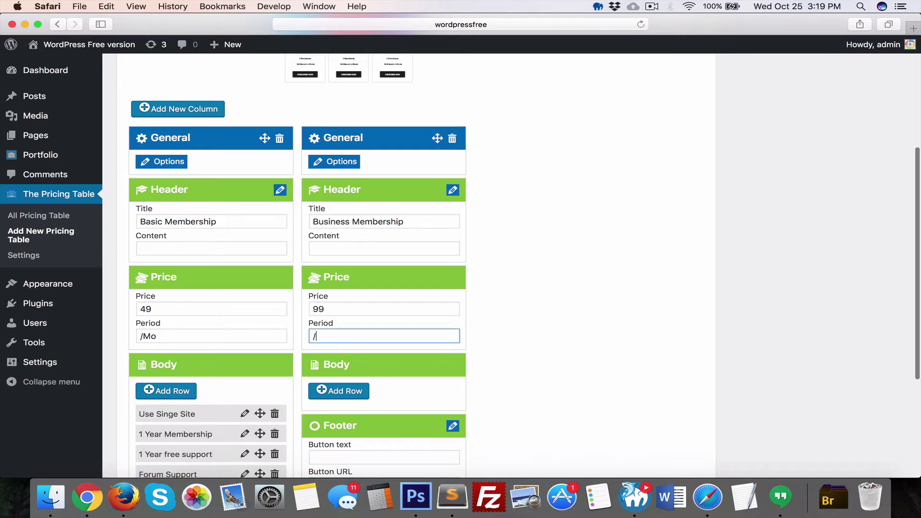
{"action": "double_click", "coordinate": [147, 335]}
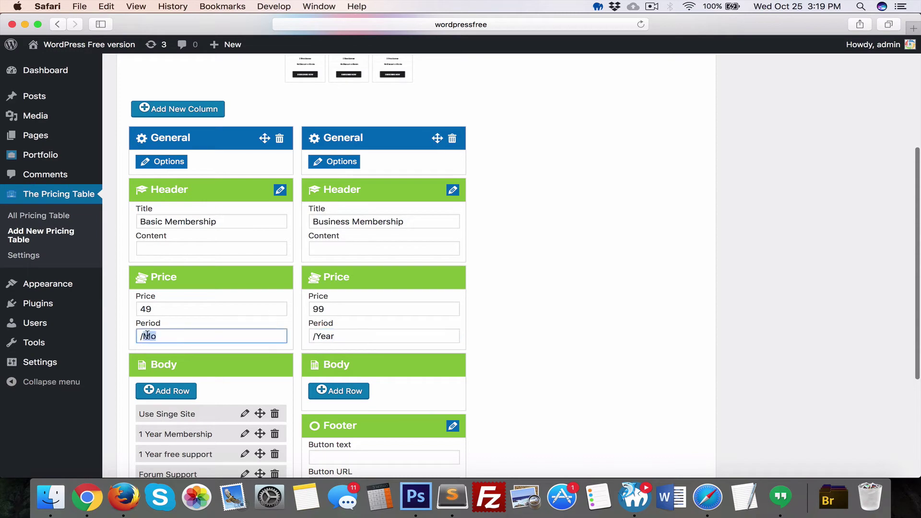
{"action": "type", "text": "Year"}
Step: Add a first body row to the Business Membership column with the content "Use up to 5 Sites"
{"action": "scroll", "coordinate": [303, 313], "scroll_direction": "down", "scroll_amount": 4}
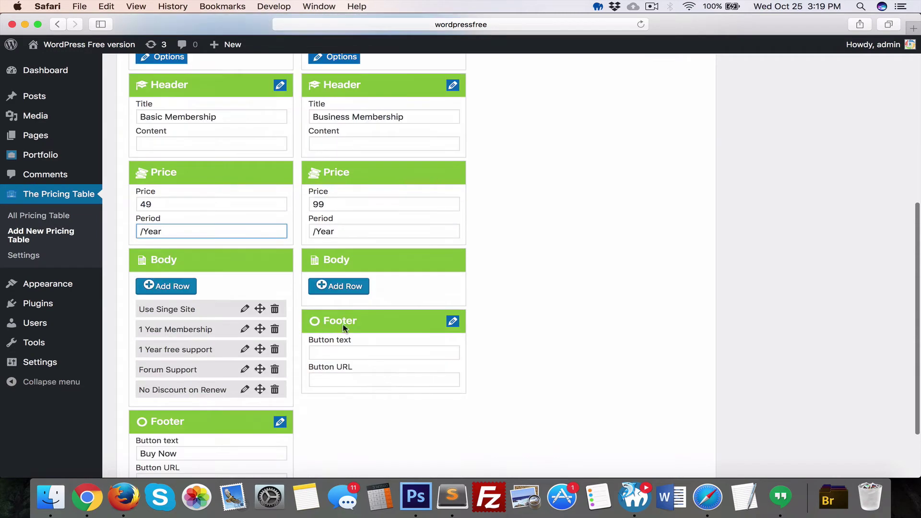
{"action": "left_click", "coordinate": [348, 293]}
{"action": "left_click", "coordinate": [416, 308]}
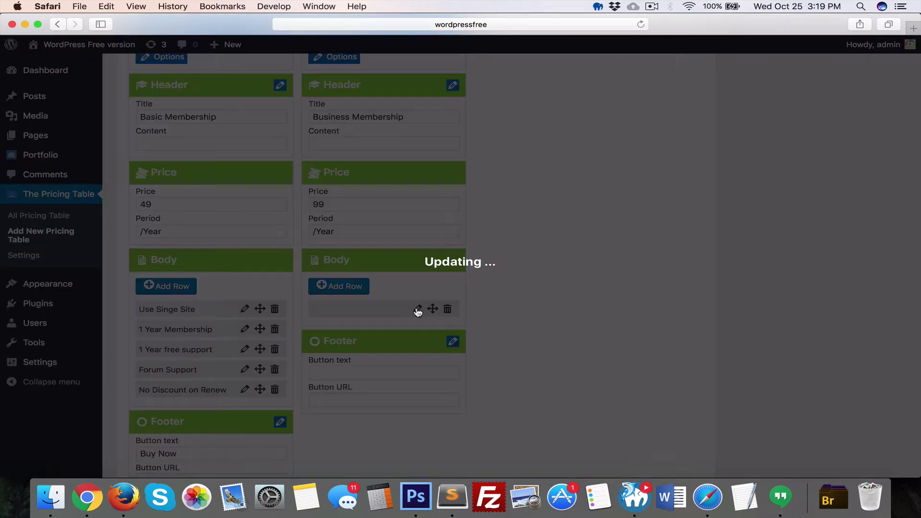
{"action": "left_click", "coordinate": [370, 212]}
{"action": "type", "text": "Use"}
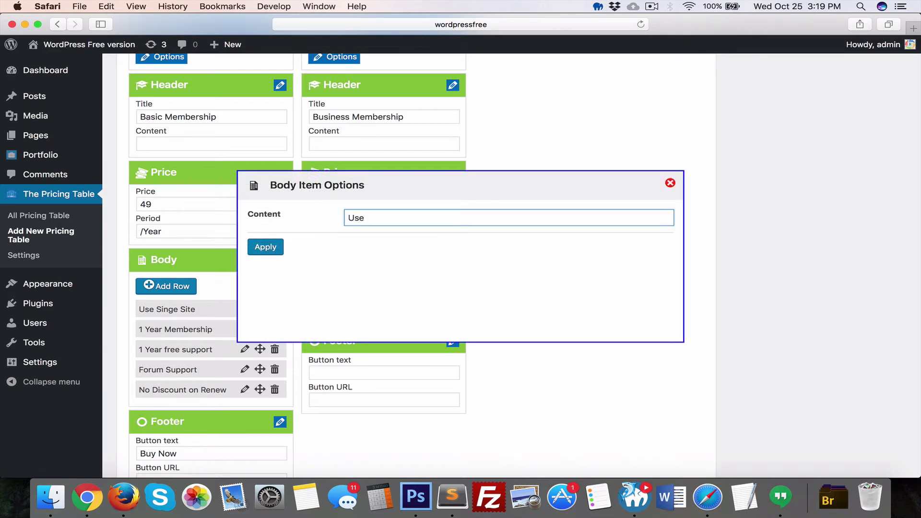
{"action": "type", "text": " up to 5 Sites"}
{"action": "left_click", "coordinate": [265, 247]}
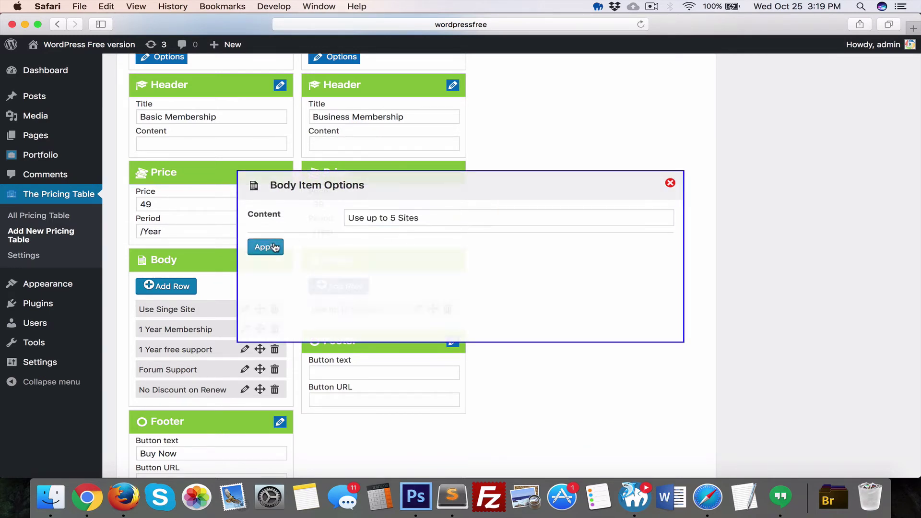
Step: Add a second body row to the Business Membership column with the content "1 Year Membership"
{"action": "left_click", "coordinate": [353, 287]}
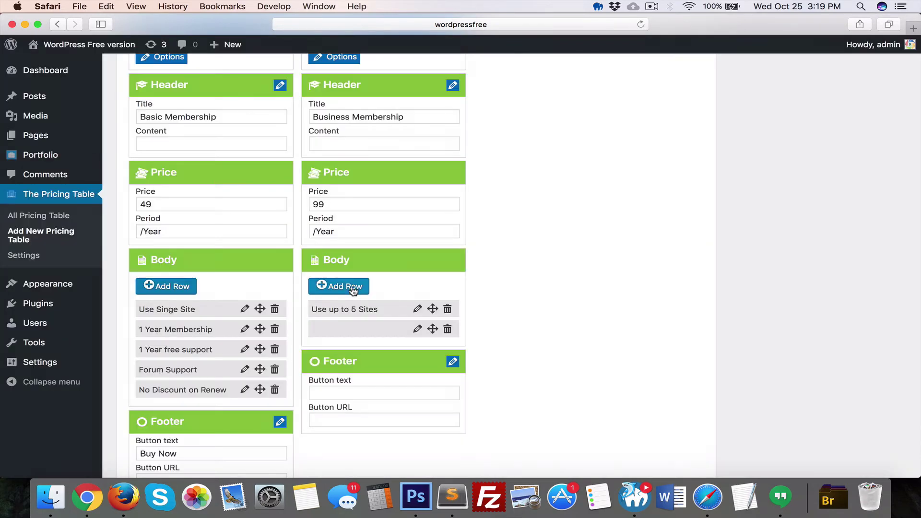
{"action": "left_click", "coordinate": [417, 329]}
{"action": "left_click", "coordinate": [393, 220]}
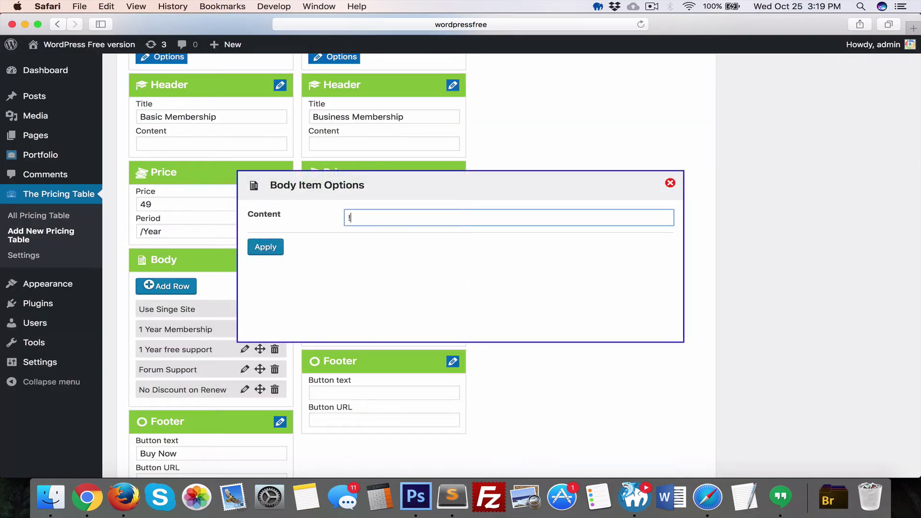
{"action": "type", "text": "1 Year Membership"}
{"action": "left_click", "coordinate": [277, 247]}
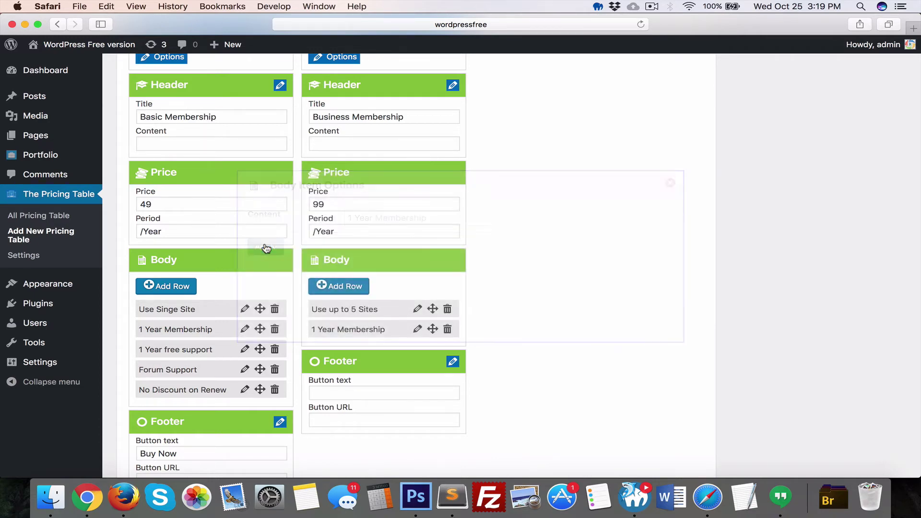
Step: Add a third body row to the Business Membership column with the content "1 Year free support"
{"action": "left_click", "coordinate": [347, 292]}
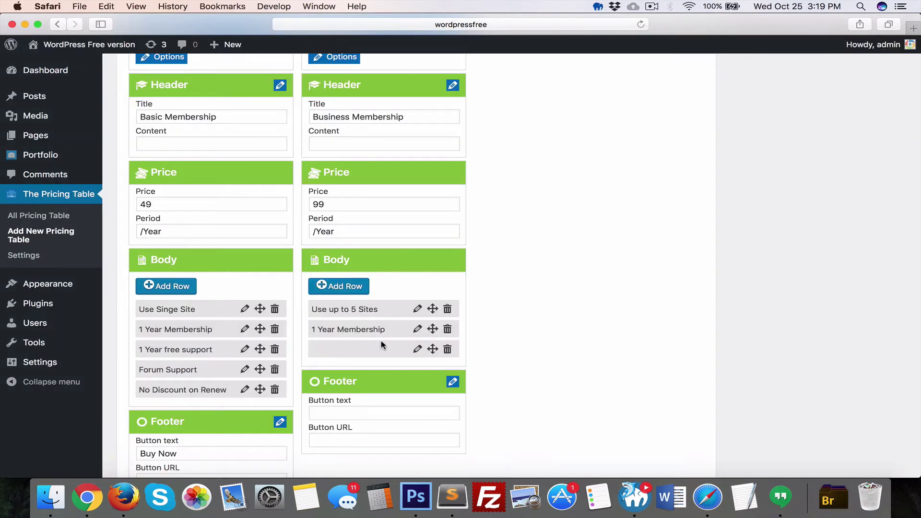
{"action": "left_click", "coordinate": [417, 348]}
{"action": "left_click", "coordinate": [364, 218]}
{"action": "type", "text": "1 Year free"}
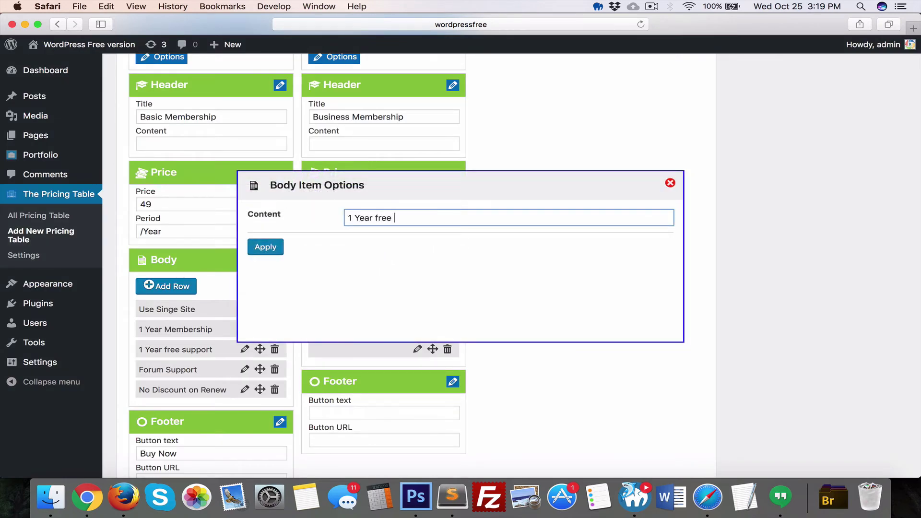
{"action": "type", "text": " support"}
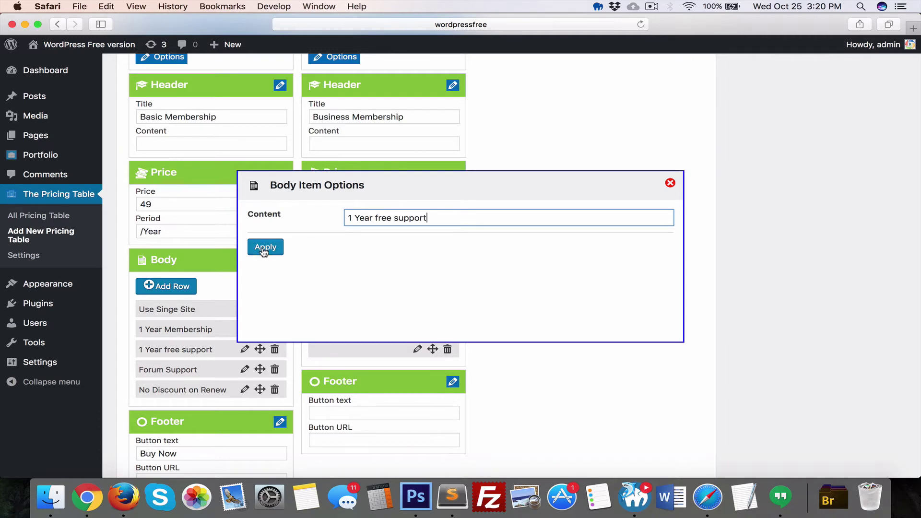
{"action": "left_click", "coordinate": [263, 250]}
Step: Add a fourth body row to the Business Membership column with the content "Forum Support"
{"action": "left_click", "coordinate": [338, 286]}
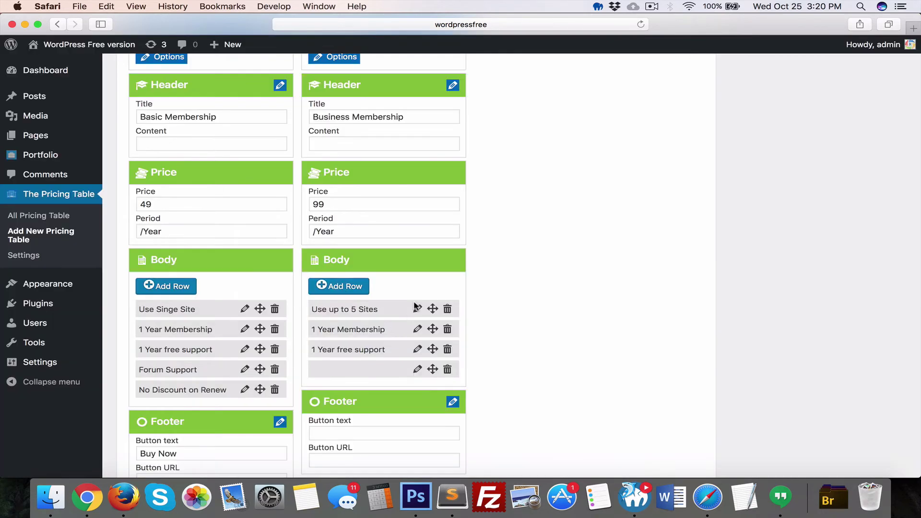
{"action": "left_click", "coordinate": [418, 369]}
{"action": "left_click", "coordinate": [377, 217]}
{"action": "type", "text": "Foru"}
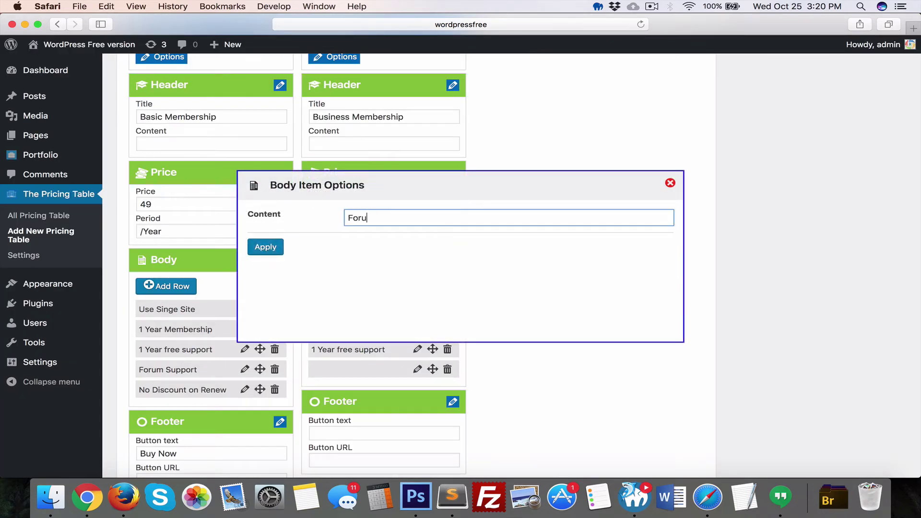
{"action": "type", "text": "m Support"}
{"action": "left_click", "coordinate": [276, 248]}
Step: Add a fifth body row to the Business Membership column with the content "20% Discount on Renew"
{"action": "left_click", "coordinate": [331, 286]}
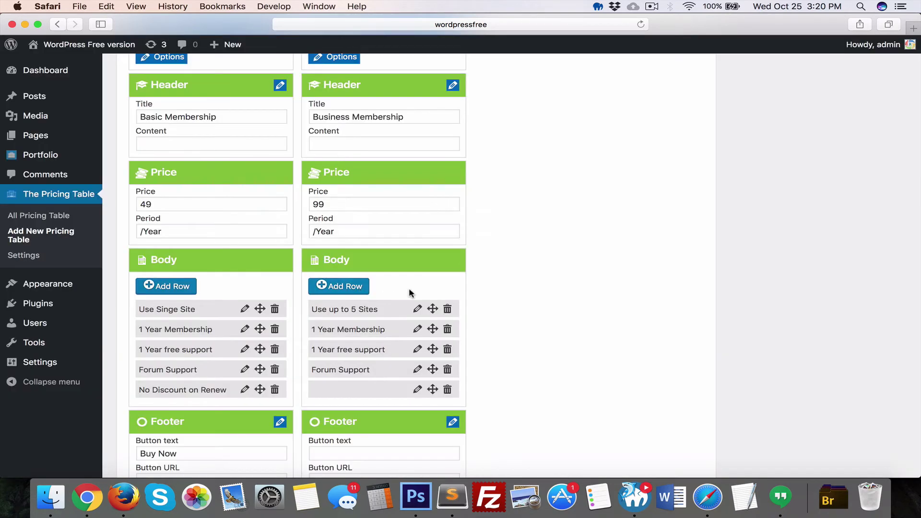
{"action": "left_click", "coordinate": [418, 389]}
{"action": "left_click", "coordinate": [366, 216]}
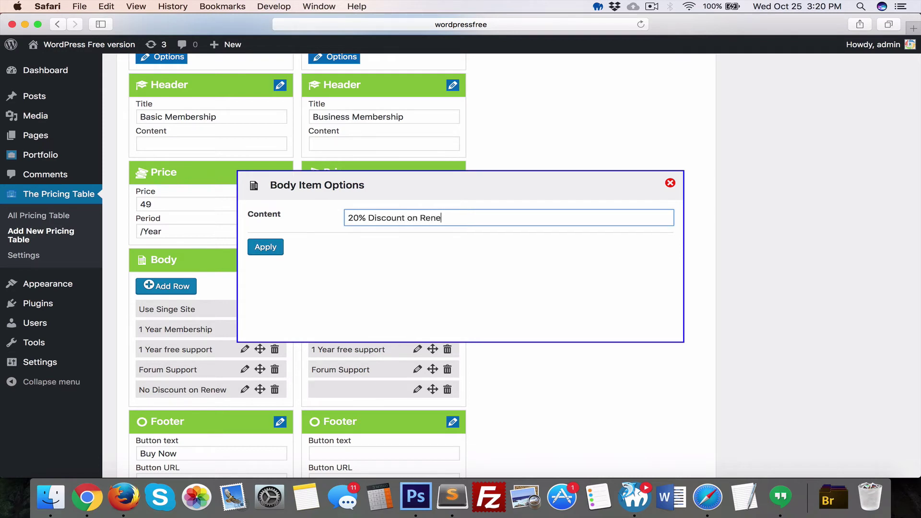
{"action": "left_click", "coordinate": [268, 250]}
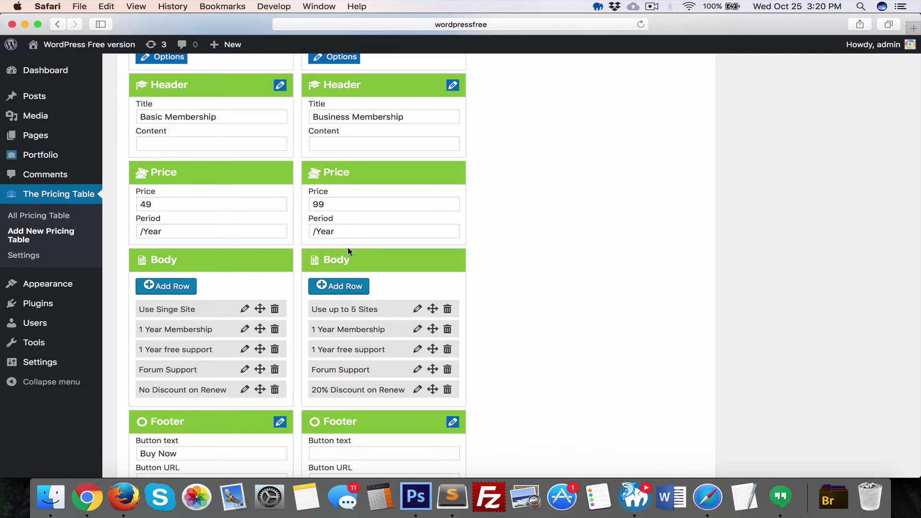
Step: Set the Business Membership footer's button text to "Buy Now" and its button URL to "#"
{"action": "scroll", "coordinate": [348, 252], "scroll_direction": "down", "scroll_amount": 2}
{"action": "scroll", "coordinate": [348, 252], "scroll_direction": "down", "scroll_amount": 1}
{"action": "left_click", "coordinate": [346, 370]}
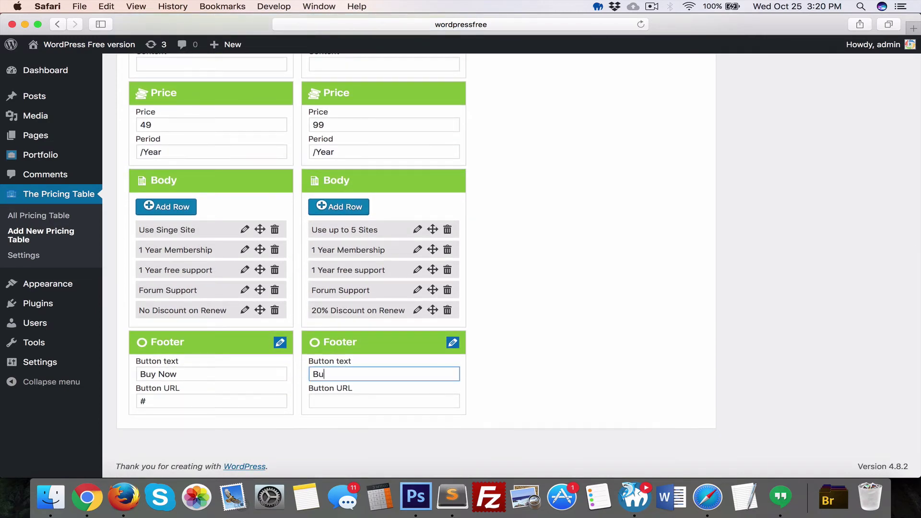
{"action": "left_click", "coordinate": [336, 401]}
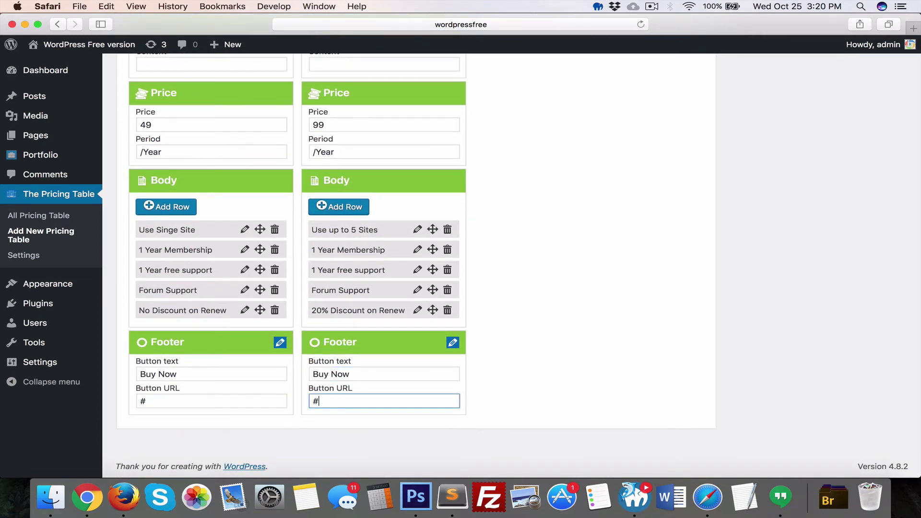
{"action": "type", "text": "#"}
Step: Add a third column to the pricing table and set its main color to the blue preset
{"action": "scroll", "coordinate": [365, 240], "scroll_direction": "up", "scroll_amount": 8}
{"action": "left_click", "coordinate": [201, 171]}
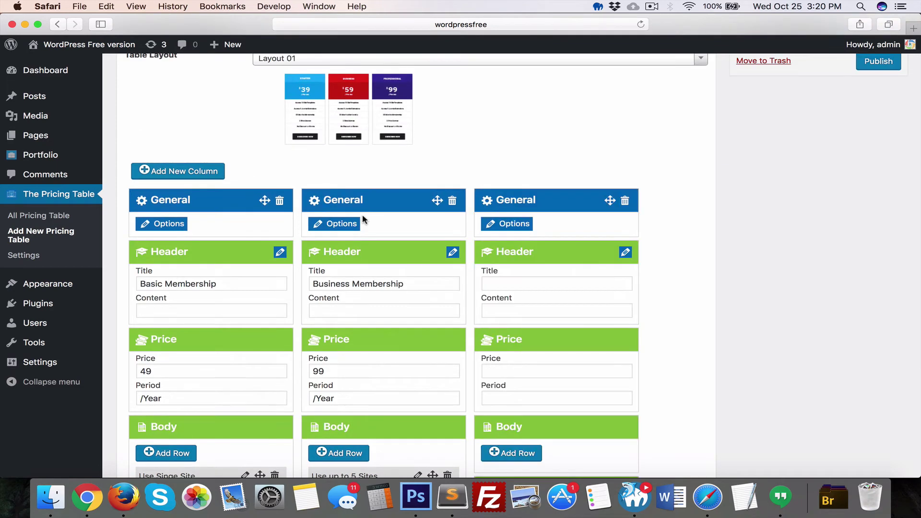
{"action": "scroll", "coordinate": [433, 196], "scroll_direction": "down", "scroll_amount": 2}
{"action": "left_click", "coordinate": [505, 166]}
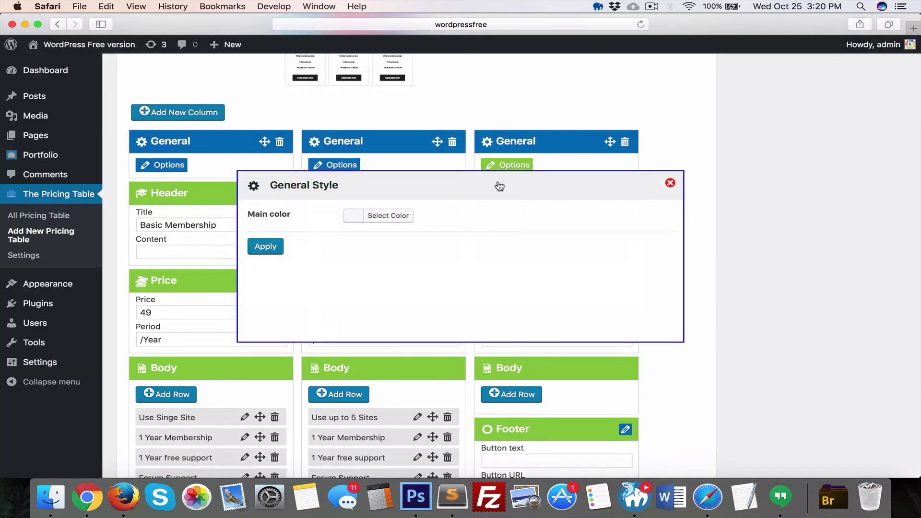
{"action": "left_click", "coordinate": [385, 214]}
{"action": "scroll", "coordinate": [441, 259], "scroll_direction": "down", "scroll_amount": 2}
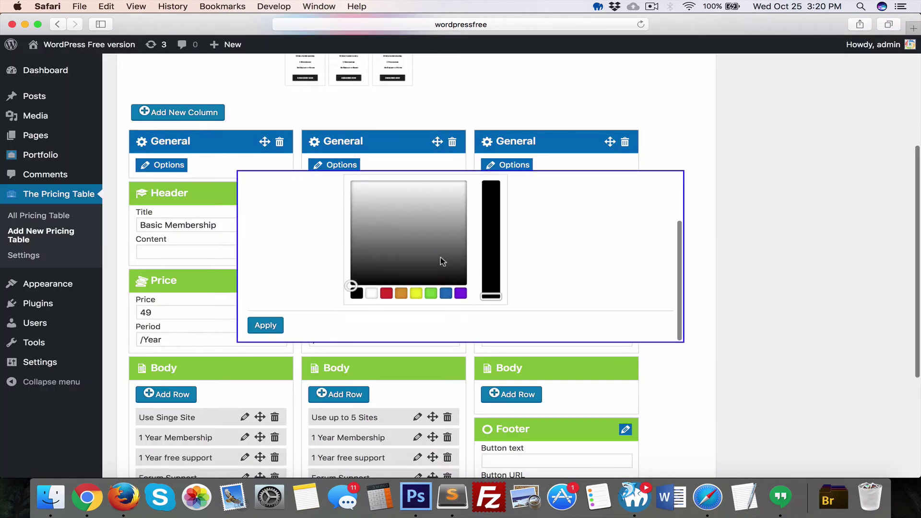
{"action": "left_click", "coordinate": [446, 294]}
{"action": "left_click", "coordinate": [266, 326]}
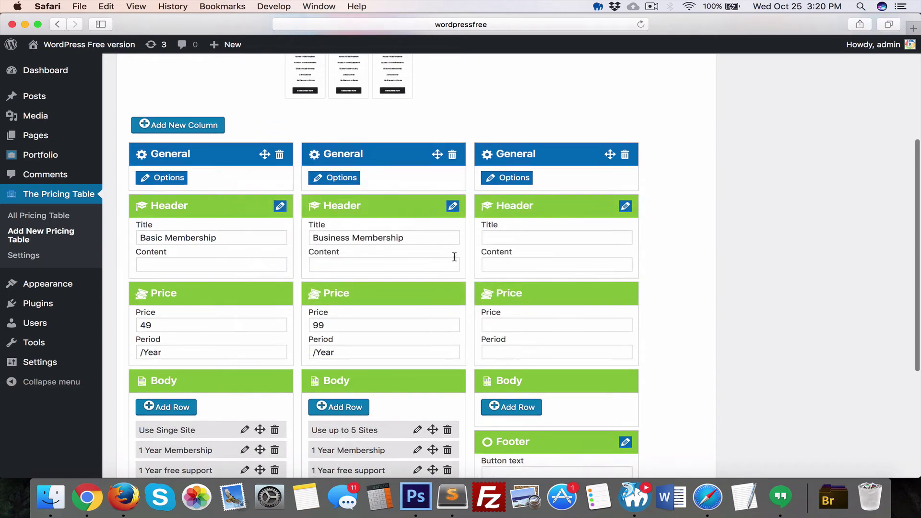
Step: Title the third column "Developer Membership" and set its price to 199 with the period "/Year"
{"action": "scroll", "coordinate": [455, 260], "scroll_direction": "down", "scroll_amount": 2}
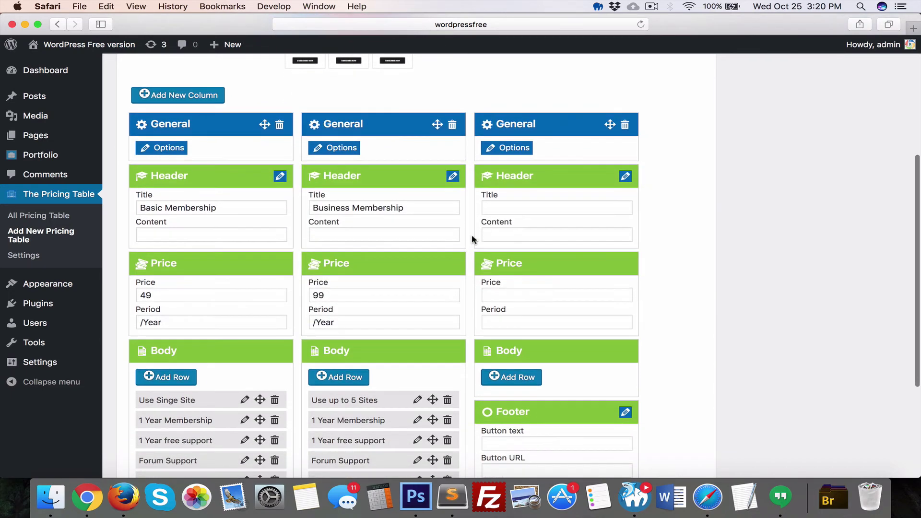
{"action": "left_click", "coordinate": [501, 202]}
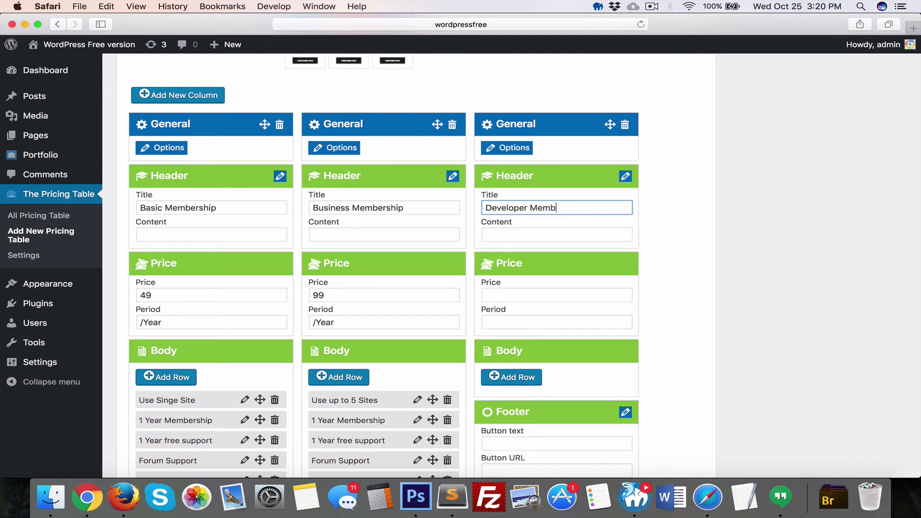
{"action": "left_click", "coordinate": [510, 293]}
{"action": "type", "text": "199"}
{"action": "left_click", "coordinate": [556, 322]}
{"action": "type", "text": "/Year"}
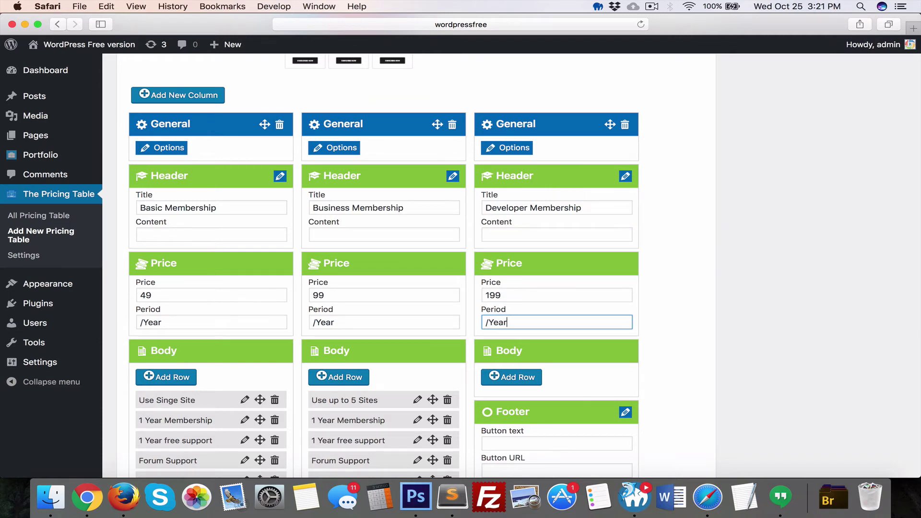
Step: Add a first body row to the Developer Membership column with the content "Use Unlimited Site"
{"action": "scroll", "coordinate": [384, 264], "scroll_direction": "down", "scroll_amount": 5}
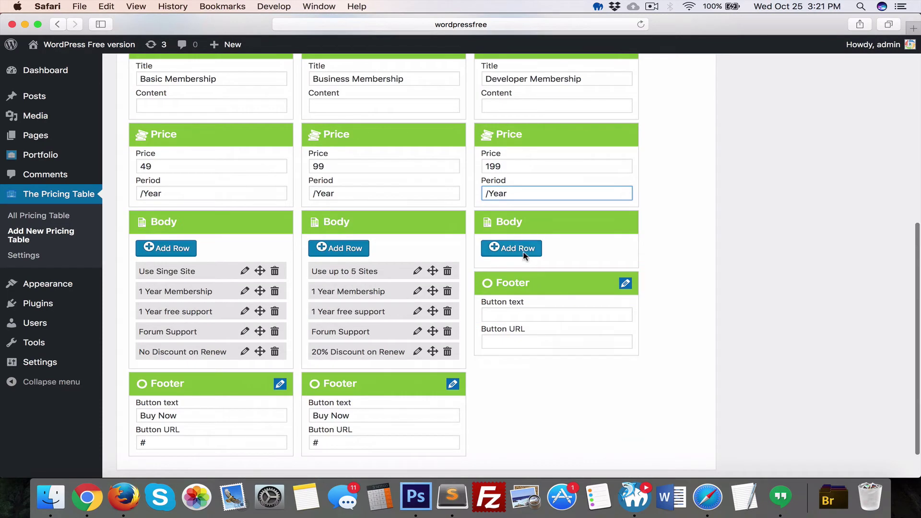
{"action": "left_click", "coordinate": [511, 248]}
{"action": "left_click", "coordinate": [589, 270]}
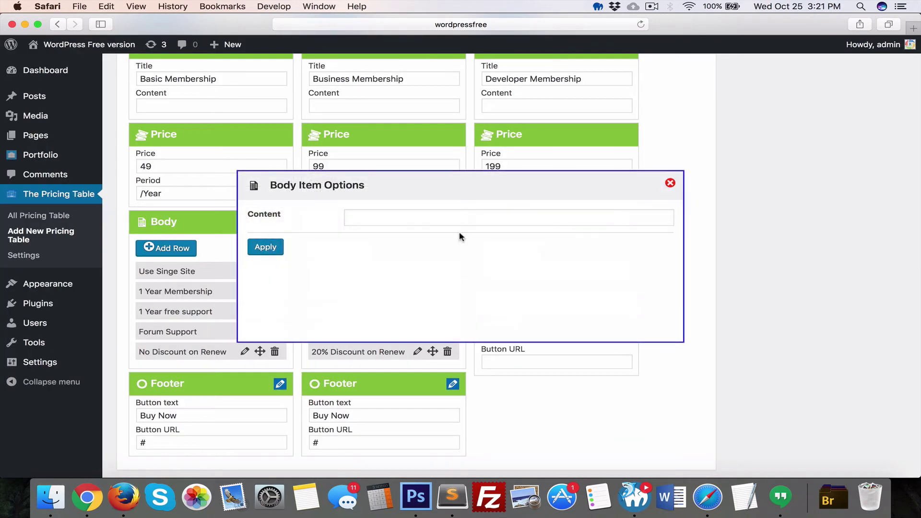
{"action": "left_click", "coordinate": [395, 216]}
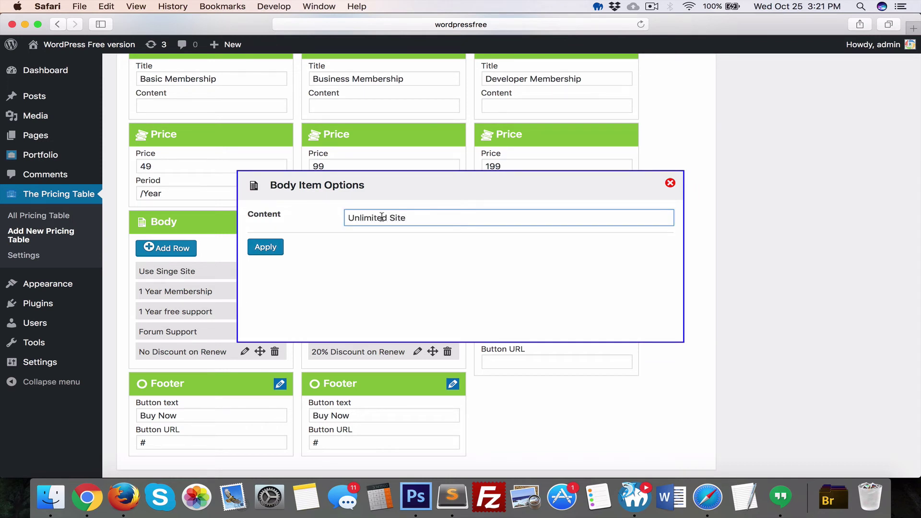
{"action": "left_click", "coordinate": [350, 217]}
{"action": "type", "text": "Use"}
{"action": "left_click", "coordinate": [265, 247]}
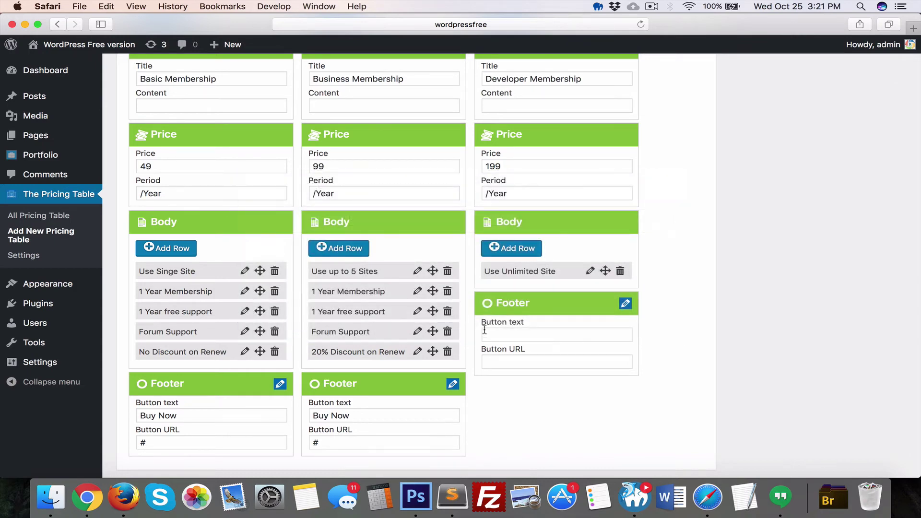
Step: Add a second body row to the Developer Membership column with the content "1 Year Membership"
{"action": "left_click", "coordinate": [527, 249]}
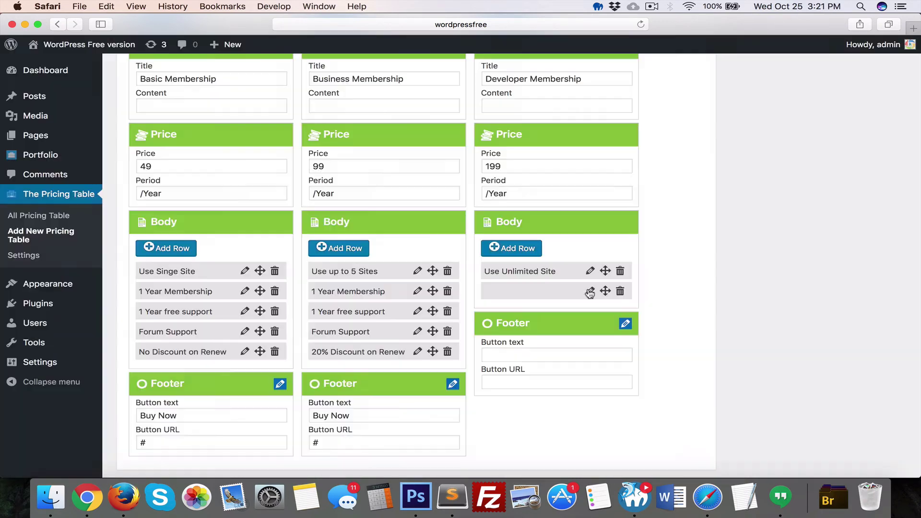
{"action": "left_click", "coordinate": [590, 291]}
{"action": "left_click", "coordinate": [362, 215]}
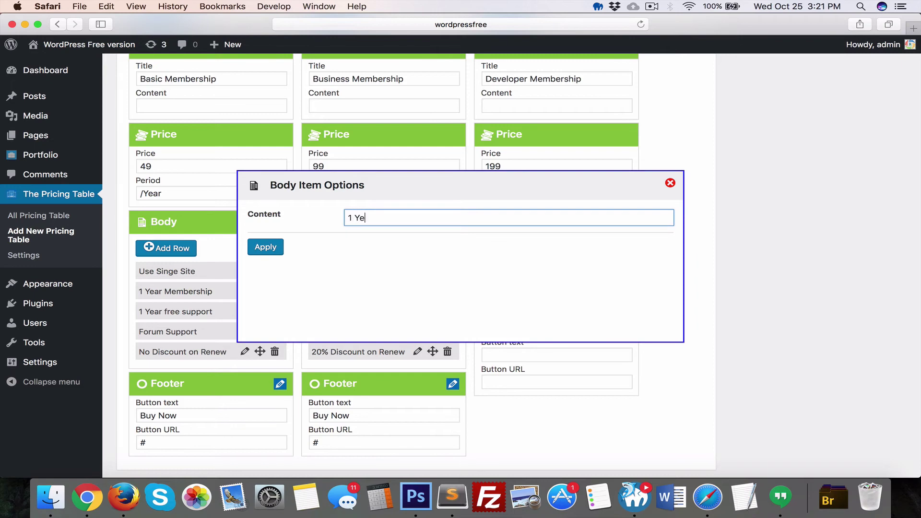
{"action": "type", "text": "1 Year Membership"}
{"action": "left_click", "coordinate": [265, 246]}
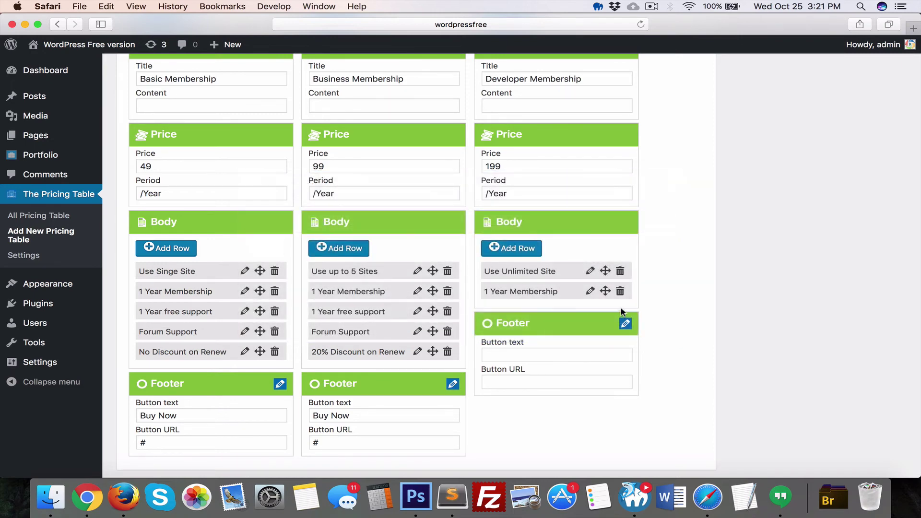
Step: Add a third body row to the Developer Membership column with the content "1 Year free support"
{"action": "left_click", "coordinate": [526, 252]}
{"action": "left_click", "coordinate": [590, 309]}
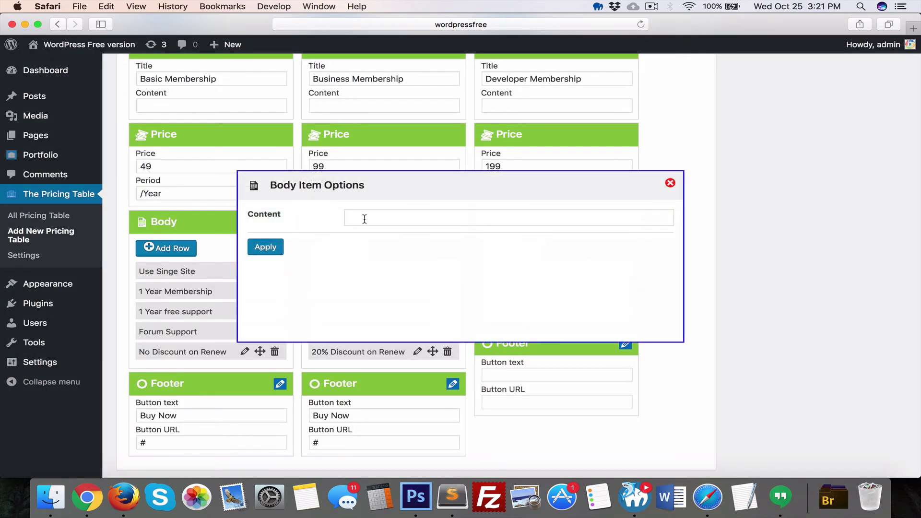
{"action": "left_click", "coordinate": [364, 218]}
{"action": "type", "text": "1"}
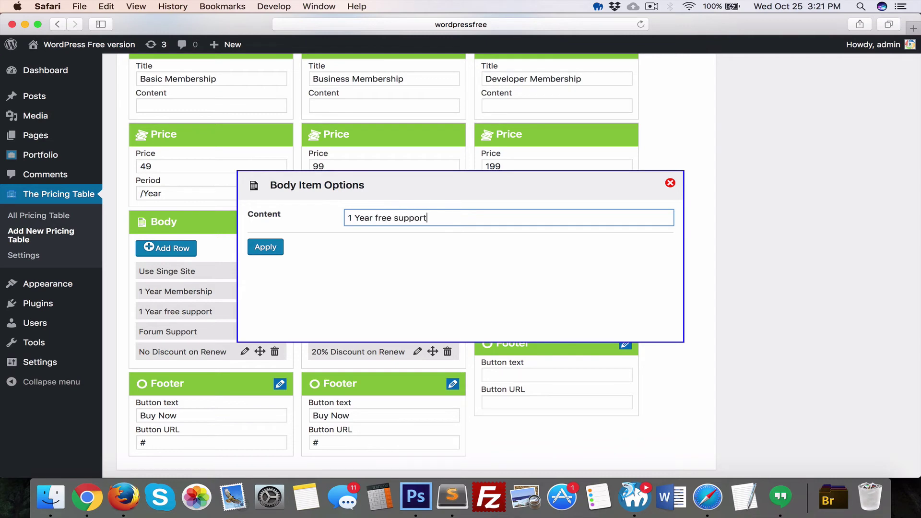
{"action": "type", "text": "Year free support"}
{"action": "left_click", "coordinate": [265, 247]}
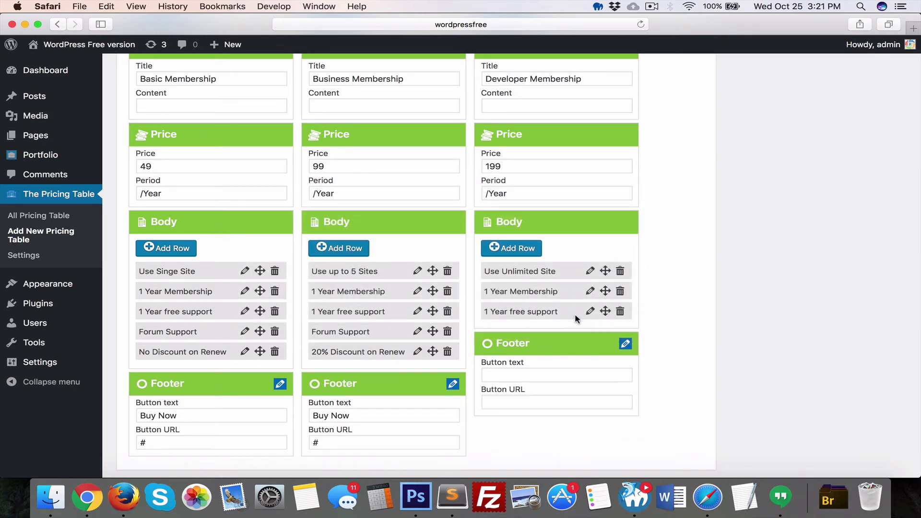
Step: Add a fourth body row to the Developer Membership column with the content "Forum & Email Support"
{"action": "left_click", "coordinate": [509, 248]}
{"action": "left_click", "coordinate": [588, 332]}
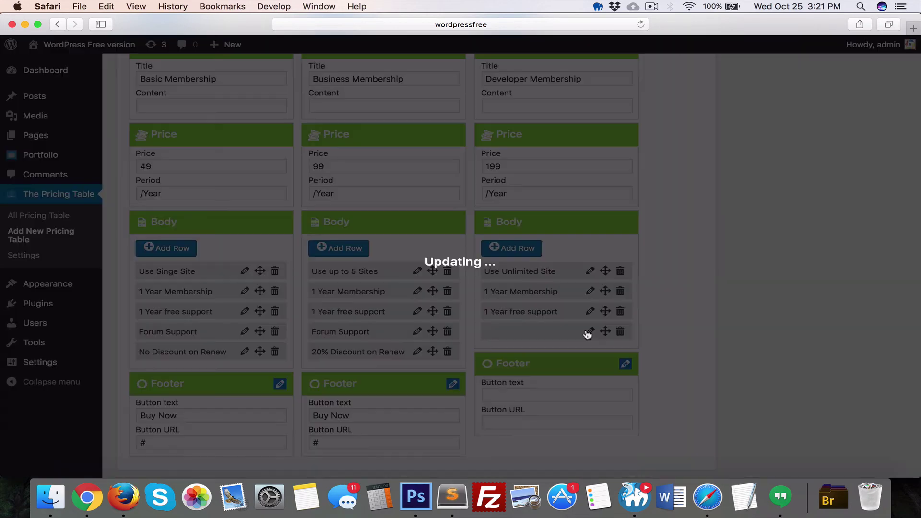
{"action": "left_click", "coordinate": [417, 220]}
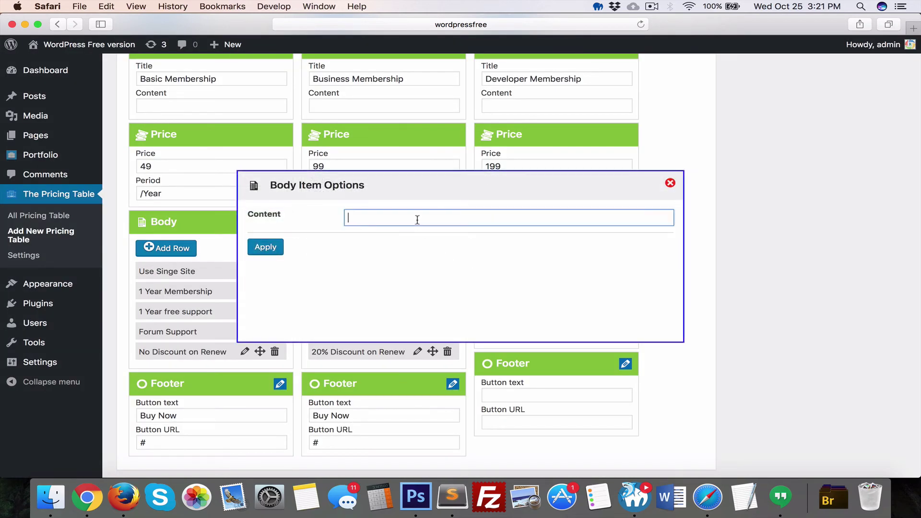
{"action": "type", "text": "Forum & Email Support"}
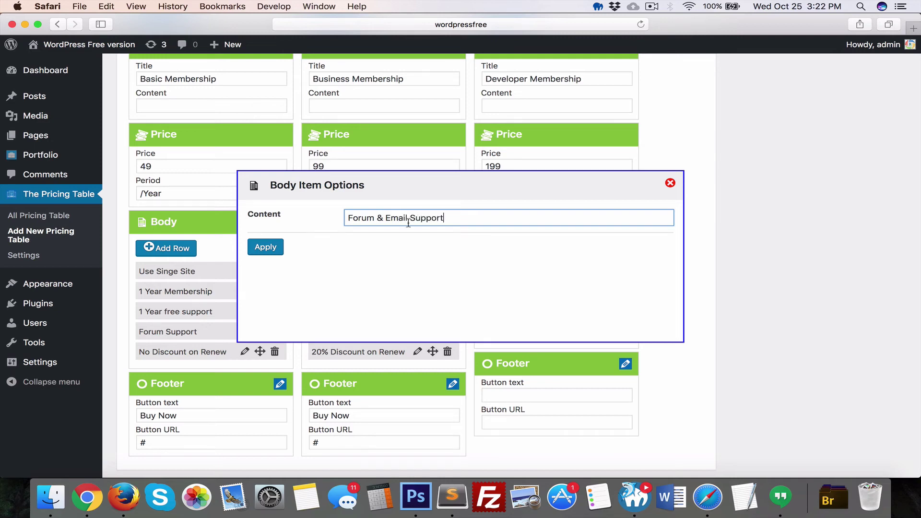
{"action": "left_click", "coordinate": [265, 254]}
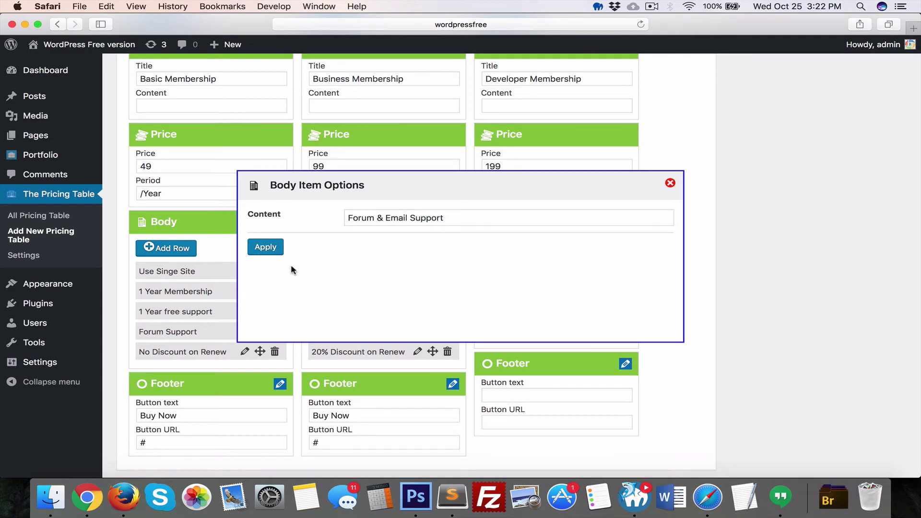
{"action": "left_click", "coordinate": [266, 247]}
Step: Add a fifth body row to the Developer Membership column with the content "30% Discount on Renew"
{"action": "scroll", "coordinate": [485, 295], "scroll_direction": "down", "scroll_amount": 2}
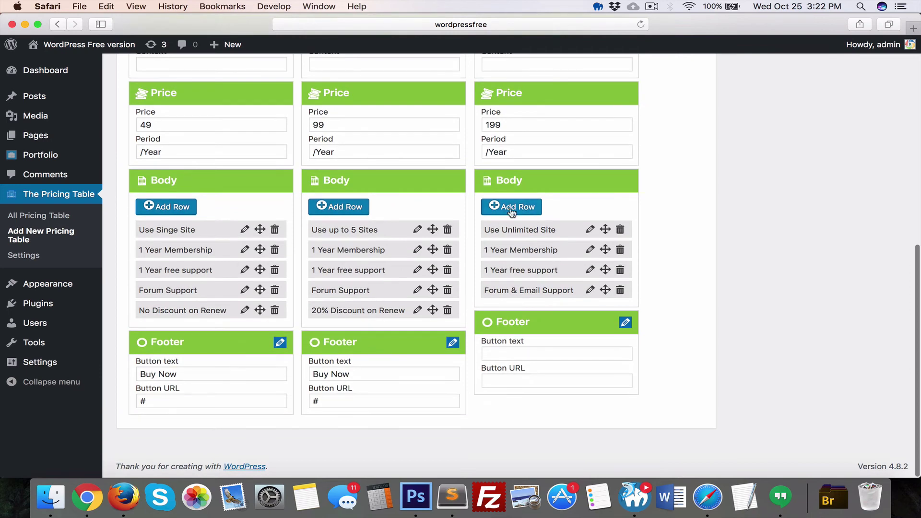
{"action": "left_click", "coordinate": [512, 211]}
{"action": "left_click", "coordinate": [590, 310]}
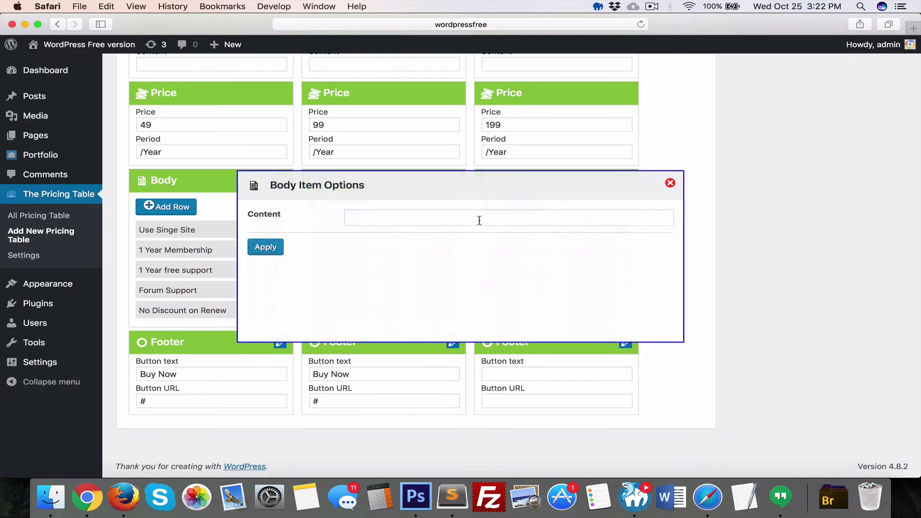
{"action": "left_click", "coordinate": [364, 218]}
{"action": "type", "text": "30% Discount on"}
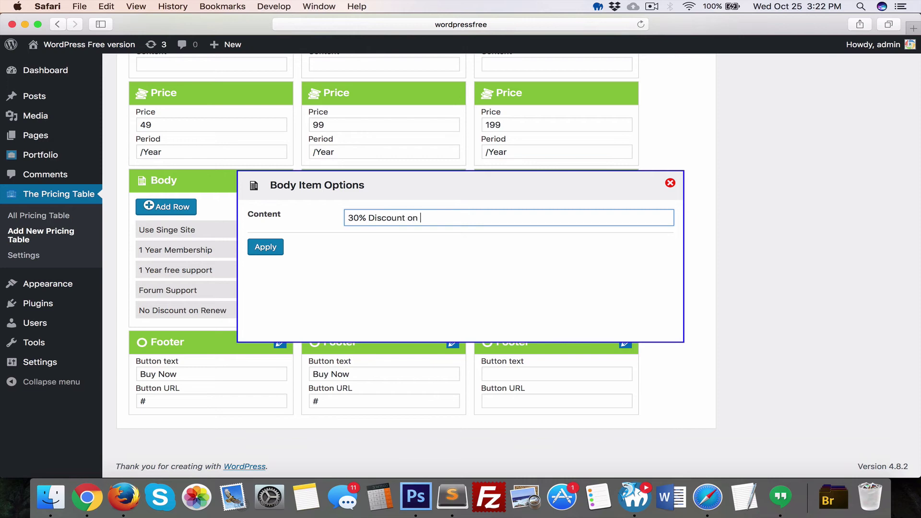
{"action": "type", "text": " Renew"}
{"action": "left_click", "coordinate": [265, 246]}
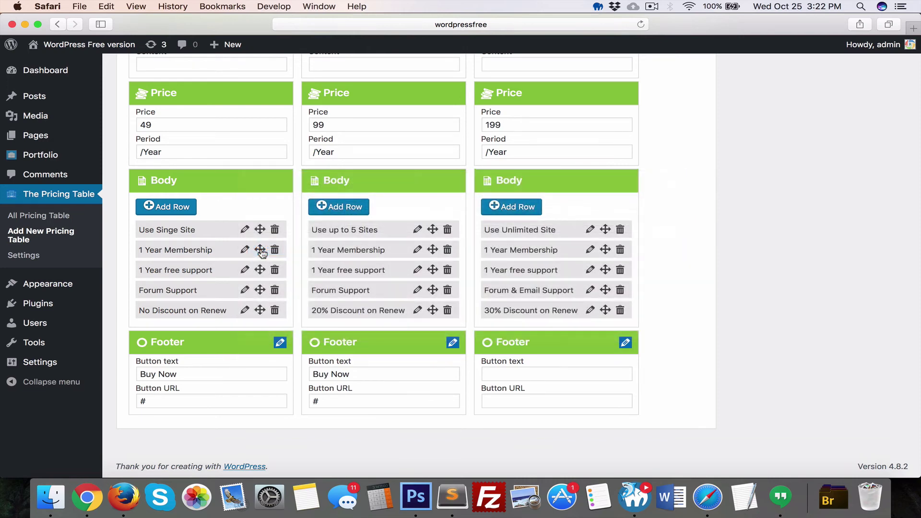
Step: Set the Developer Membership footer button to "Buy Now" with the URL "#", and publish the pricing table
{"action": "left_click", "coordinate": [486, 374]}
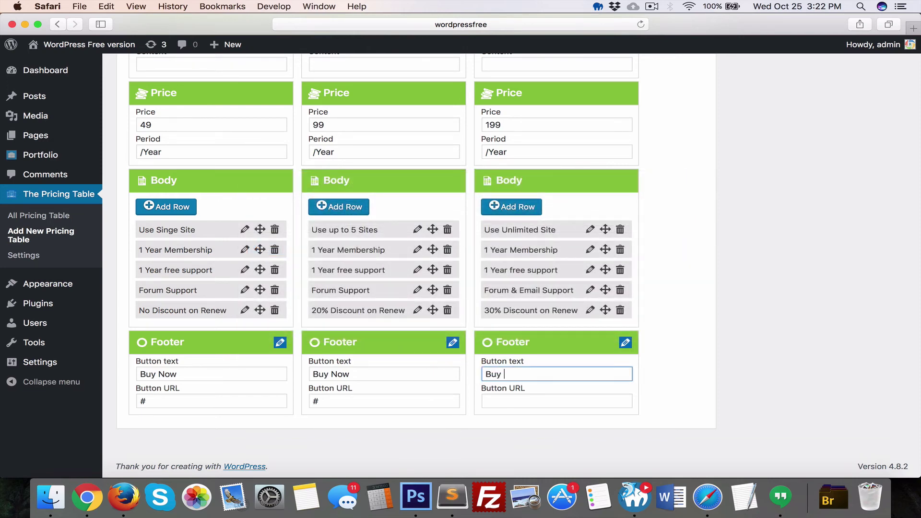
{"action": "left_click", "coordinate": [557, 401]}
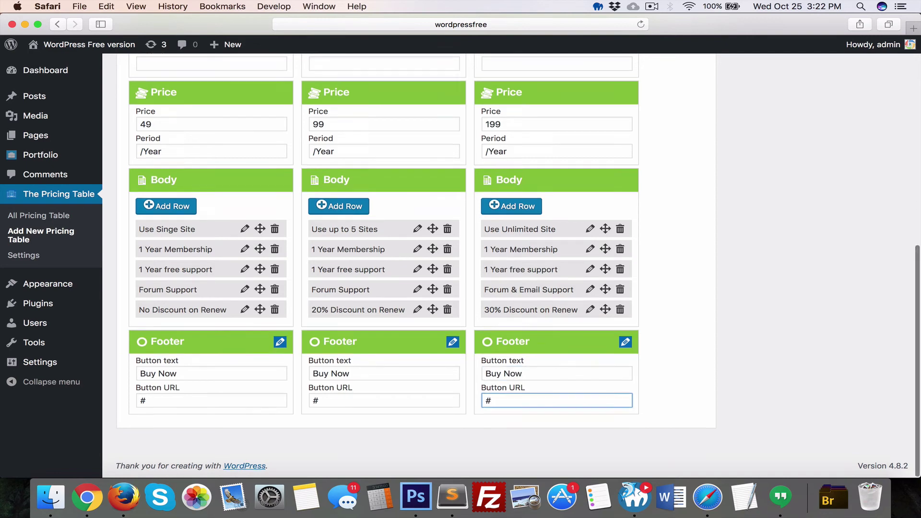
{"action": "scroll", "coordinate": [556, 401], "scroll_direction": "up", "scroll_amount": 15}
{"action": "left_click", "coordinate": [871, 219]}
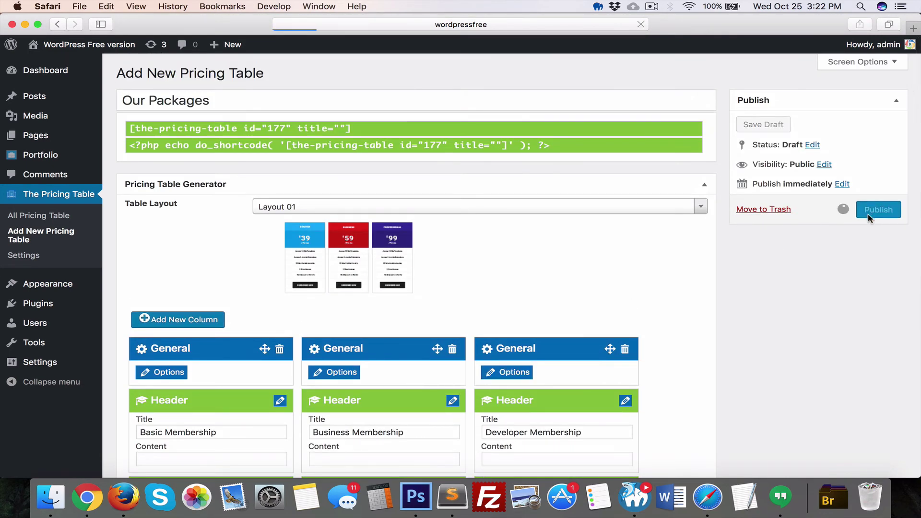
Step: Open a new WordPress page in a separate tab and title it "Pricing Table"
{"action": "mouse_move", "coordinate": [38, 136]}
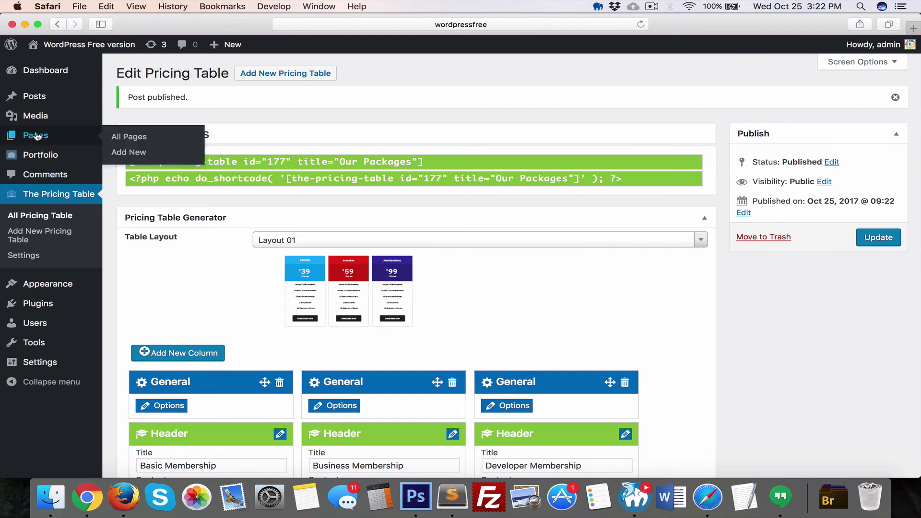
{"action": "right_click", "coordinate": [127, 152]}
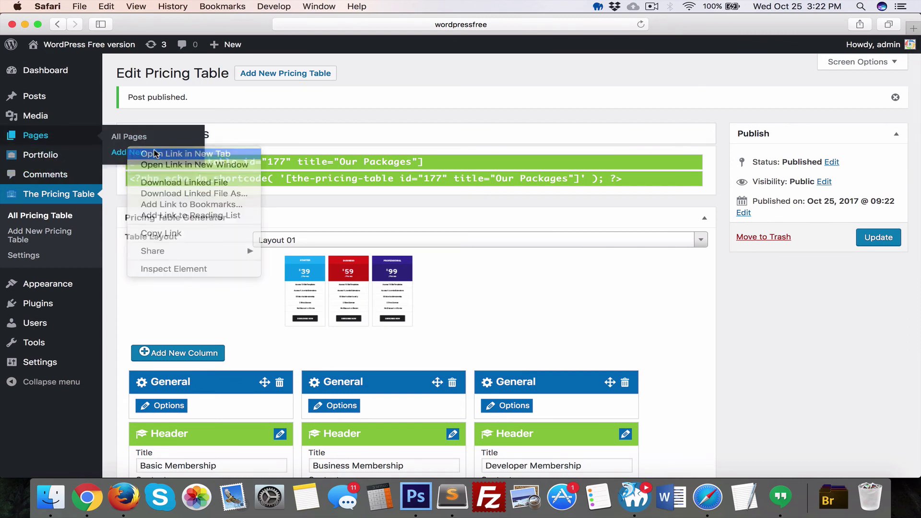
{"action": "left_click", "coordinate": [158, 153]}
{"action": "scroll", "coordinate": [377, 83], "scroll_direction": "down", "scroll_amount": 1}
{"action": "left_click", "coordinate": [569, 41]}
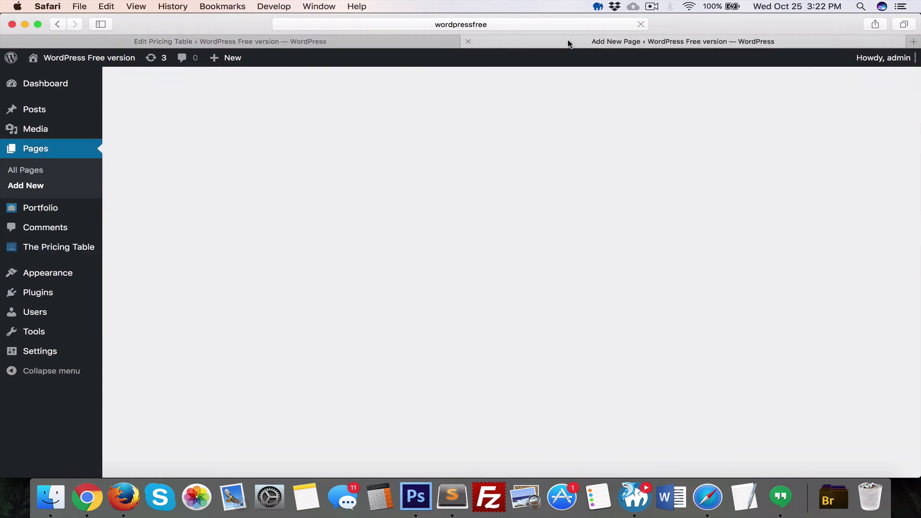
{"action": "left_click", "coordinate": [331, 114]}
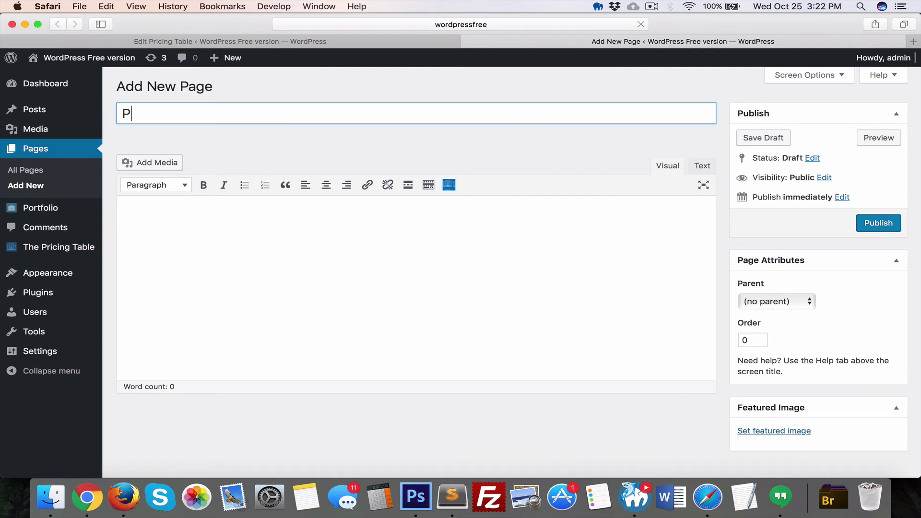
{"action": "type", "text": "Pricing Table"}
Step: Insert the "Our Packages" pricing table shortcode into the page body and publish the page
{"action": "left_click", "coordinate": [382, 235]}
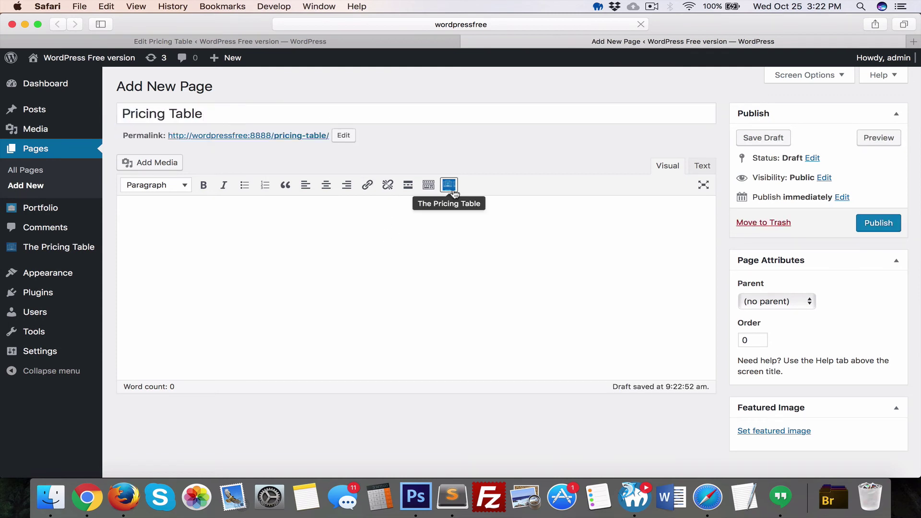
{"action": "left_click", "coordinate": [449, 185]}
{"action": "left_click", "coordinate": [501, 257]}
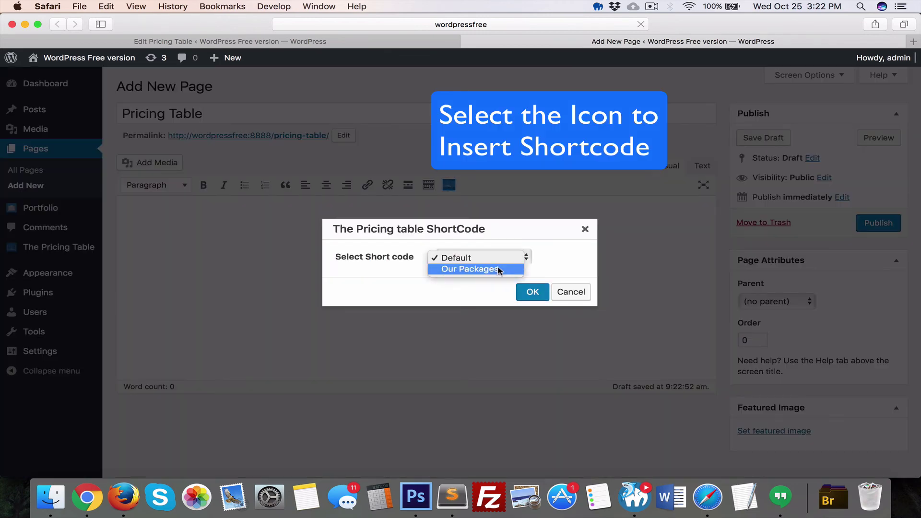
{"action": "left_click", "coordinate": [503, 270]}
{"action": "left_click", "coordinate": [532, 292]}
{"action": "left_click", "coordinate": [879, 226]}
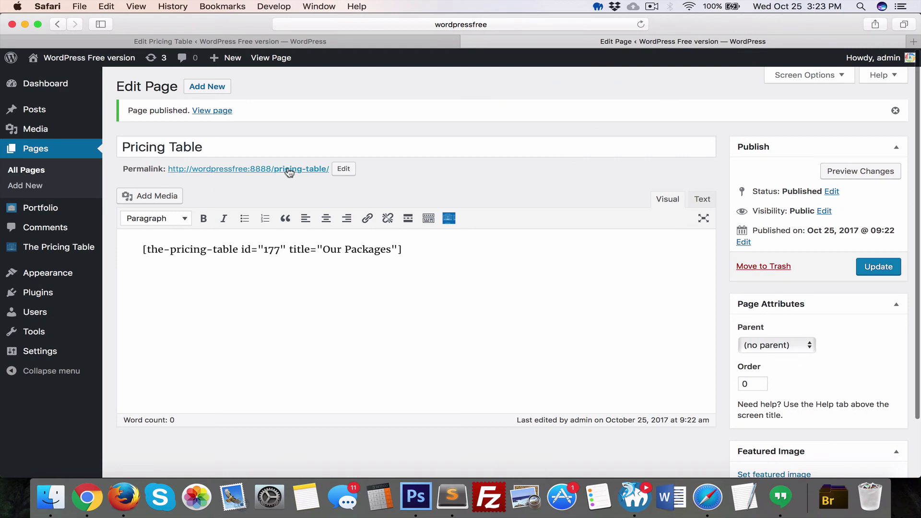
Step: Open the published Pricing Table page in a new tab and examine all three membership columns from header to footer button
{"action": "right_click", "coordinate": [289, 171]}
{"action": "left_click", "coordinate": [305, 174]}
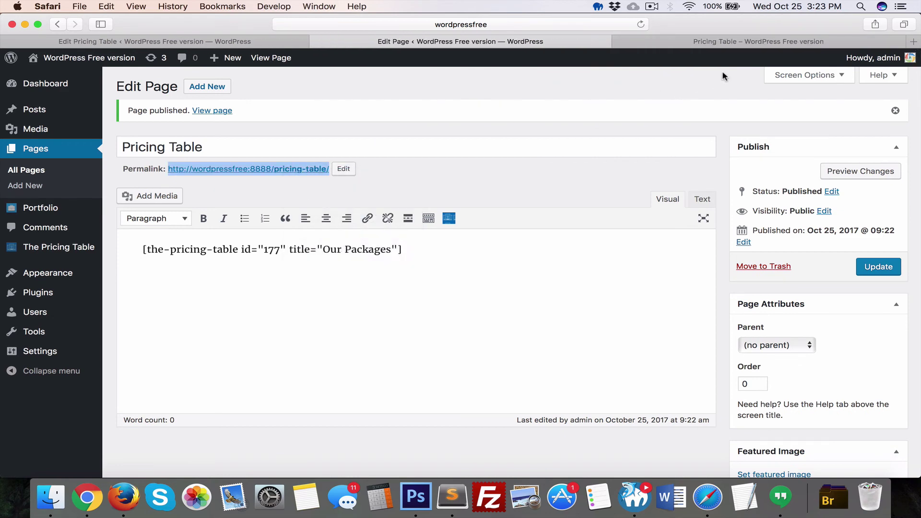
{"action": "left_click", "coordinate": [730, 44]}
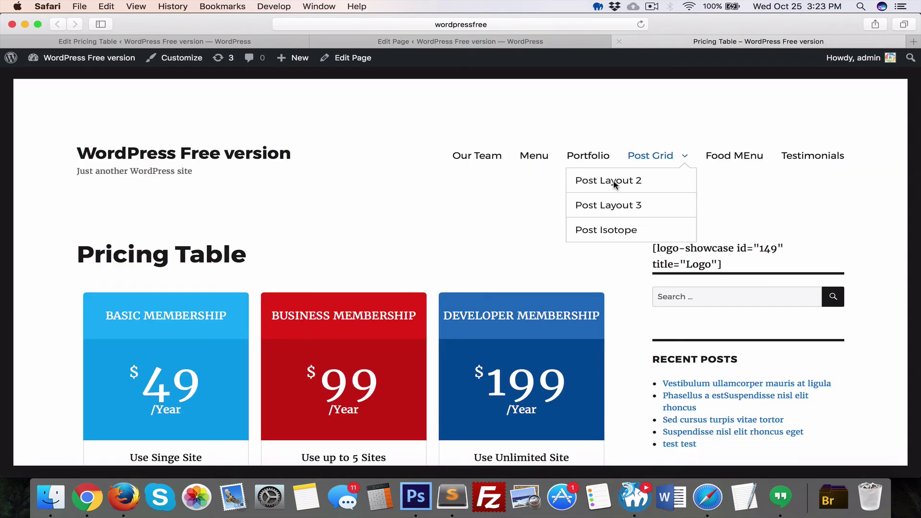
{"action": "scroll", "coordinate": [449, 308], "scroll_direction": "down", "scroll_amount": 5}
{"action": "scroll", "coordinate": [449, 313], "scroll_direction": "down", "scroll_amount": 3}
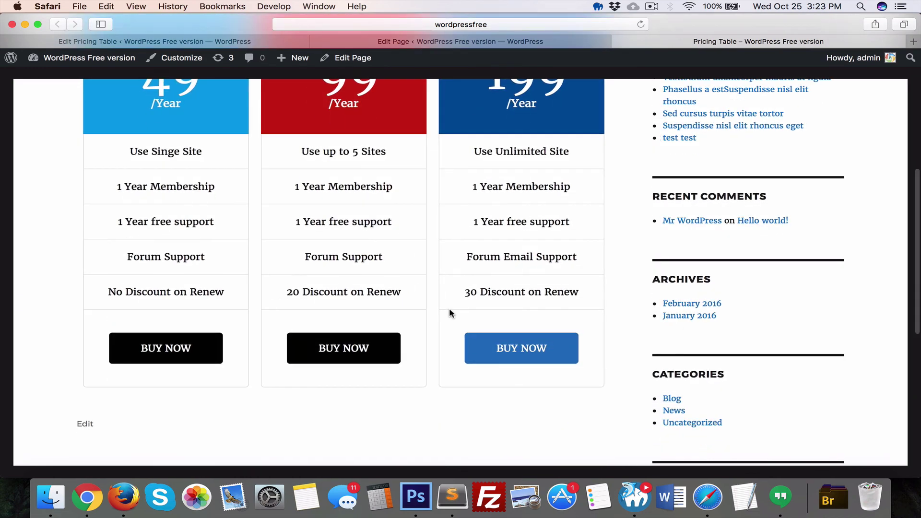
{"action": "scroll", "coordinate": [189, 356], "scroll_direction": "up", "scroll_amount": 2}
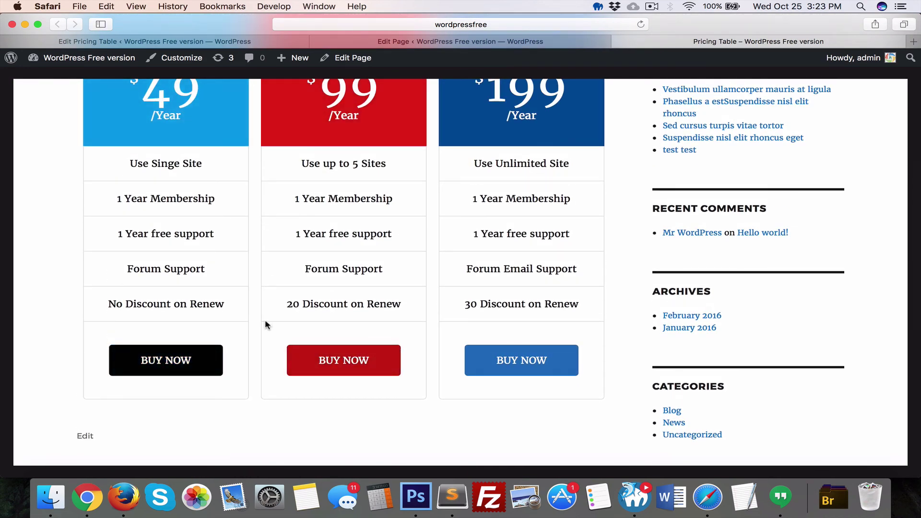
{"action": "scroll", "coordinate": [265, 324], "scroll_direction": "up", "scroll_amount": 10}
{"action": "scroll", "coordinate": [265, 324], "scroll_direction": "down", "scroll_amount": 9}
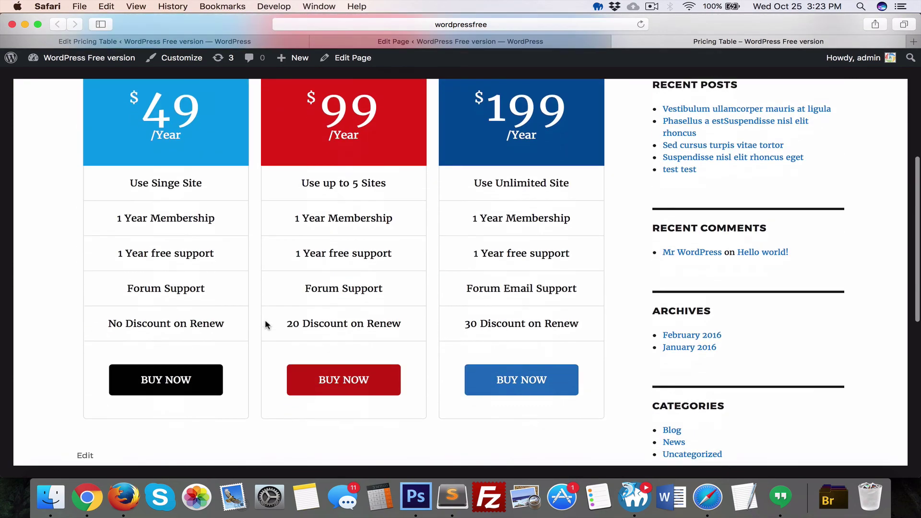
{"action": "scroll", "coordinate": [265, 324], "scroll_direction": "up", "scroll_amount": 10}
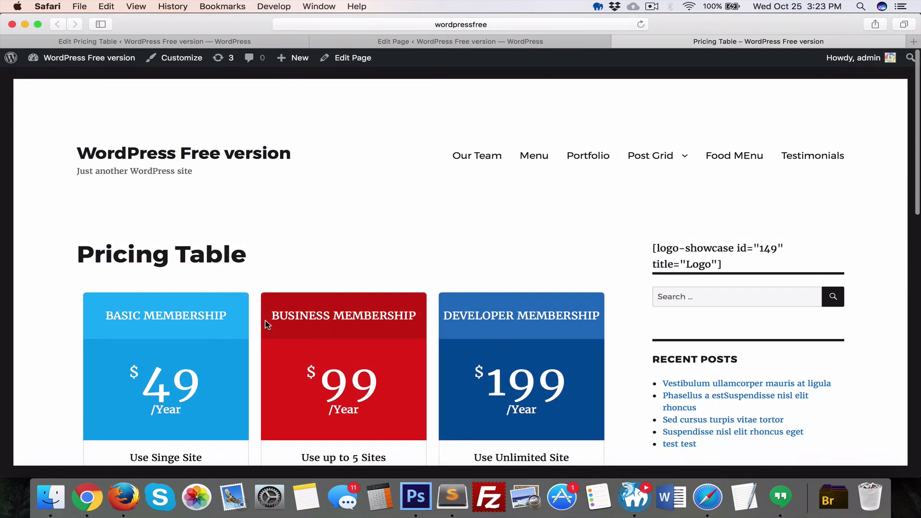
{"action": "scroll", "coordinate": [267, 325], "scroll_direction": "down", "scroll_amount": 5}
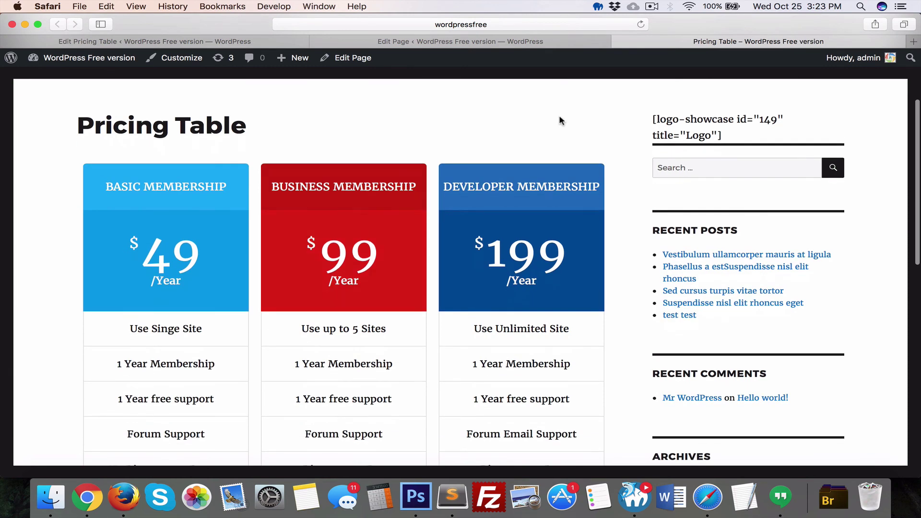
Step: Change the pricing table's layout to Layout 02, update it, and reload the published page to view the design
{"action": "left_click", "coordinate": [209, 42]}
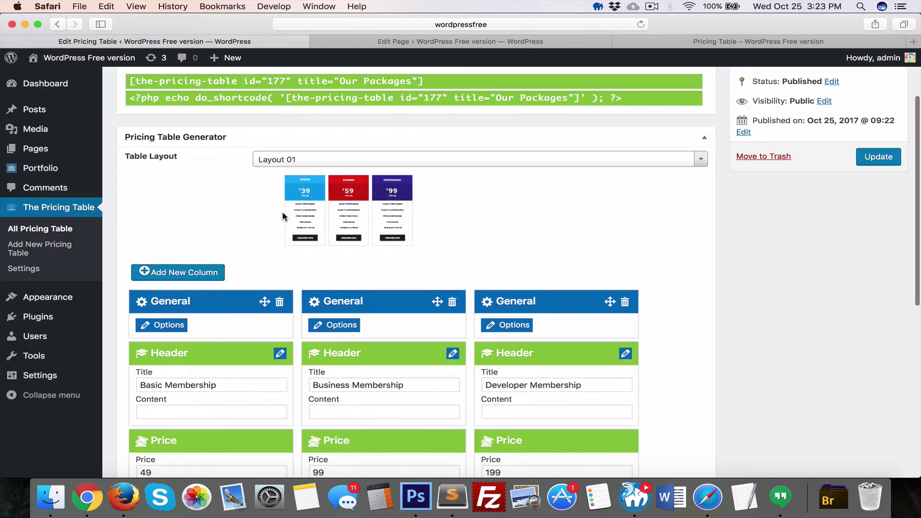
{"action": "left_click", "coordinate": [306, 160]}
{"action": "left_click", "coordinate": [288, 217]}
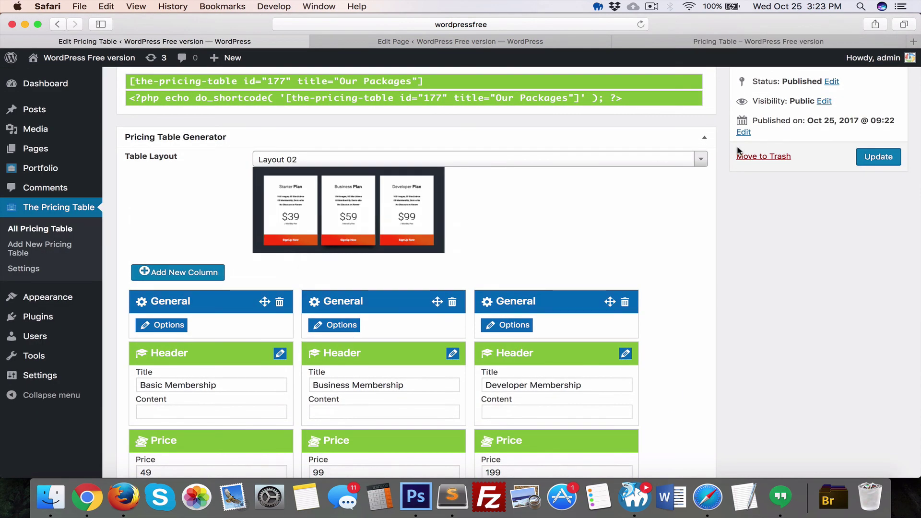
{"action": "left_click", "coordinate": [871, 162]}
{"action": "left_click", "coordinate": [671, 42]}
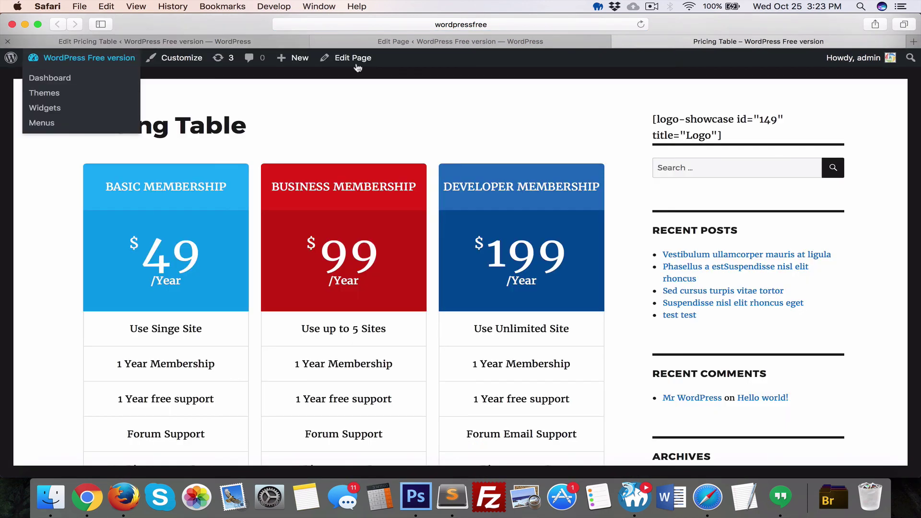
{"action": "key", "text": "super+r"}
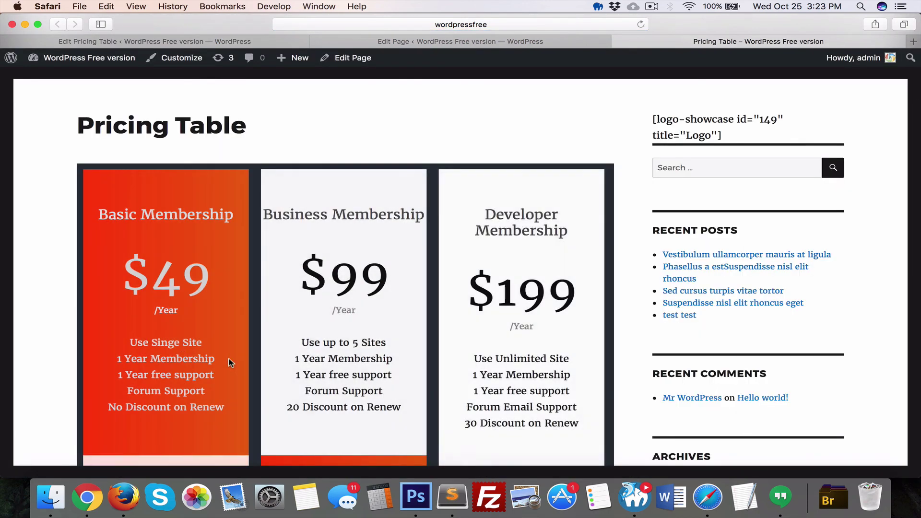
{"action": "scroll", "coordinate": [231, 363], "scroll_direction": "down", "scroll_amount": 3}
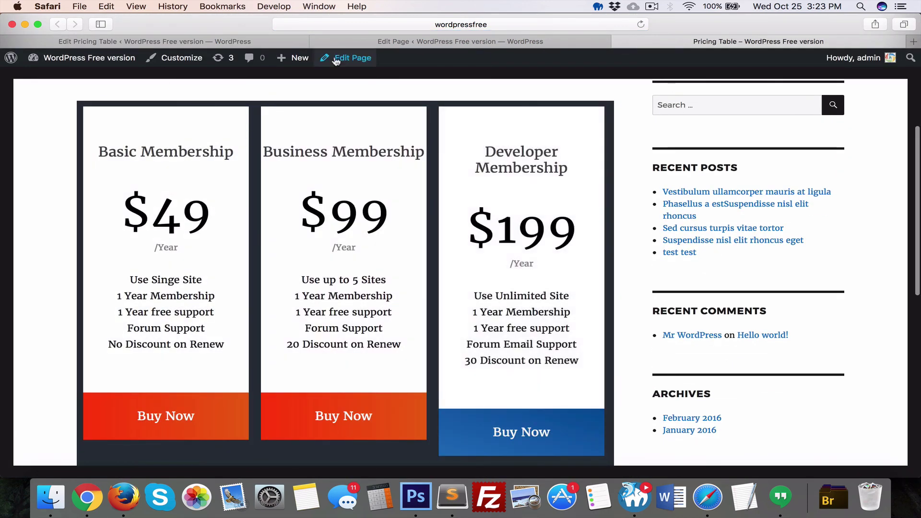
Step: Switch the pricing table to Layout 03, save the update, and refresh the published page to check the design
{"action": "left_click", "coordinate": [242, 42]}
{"action": "scroll", "coordinate": [288, 276], "scroll_direction": "down", "scroll_amount": 3}
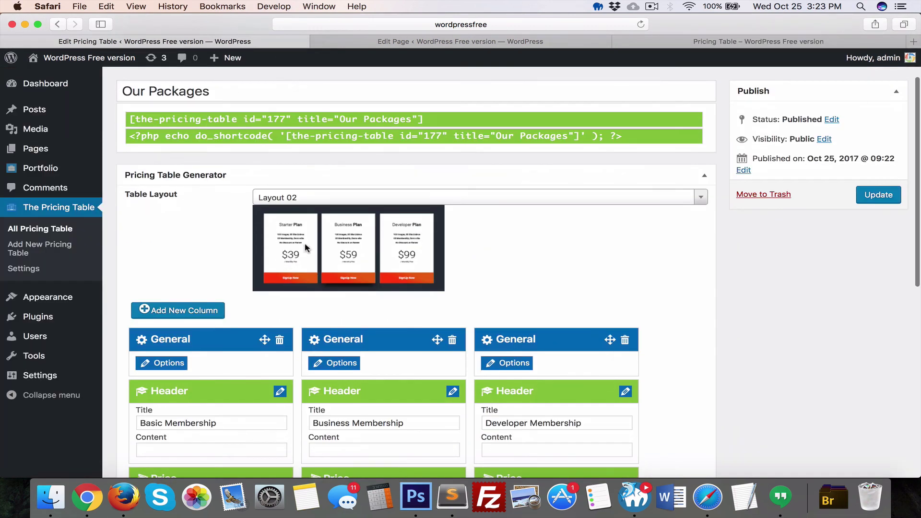
{"action": "left_click", "coordinate": [480, 198]}
{"action": "left_click", "coordinate": [389, 275]}
{"action": "left_click", "coordinate": [879, 195]}
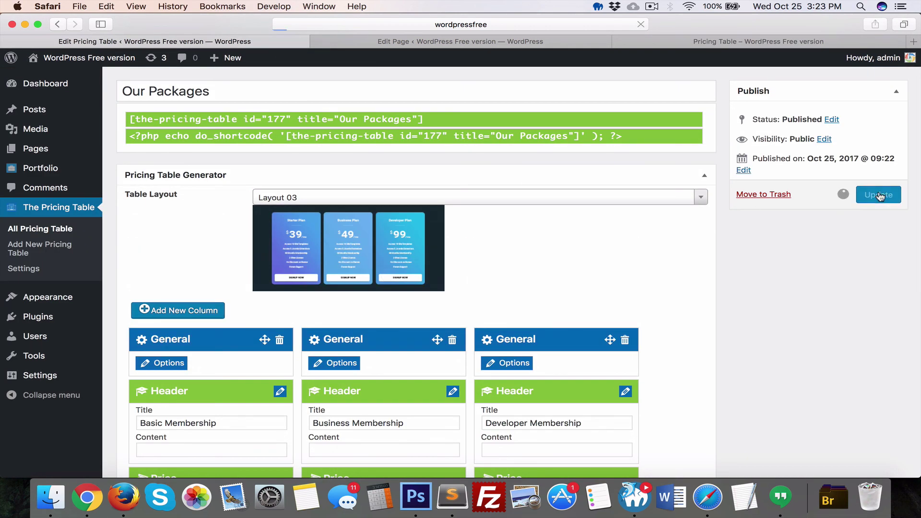
{"action": "left_click", "coordinate": [720, 41]}
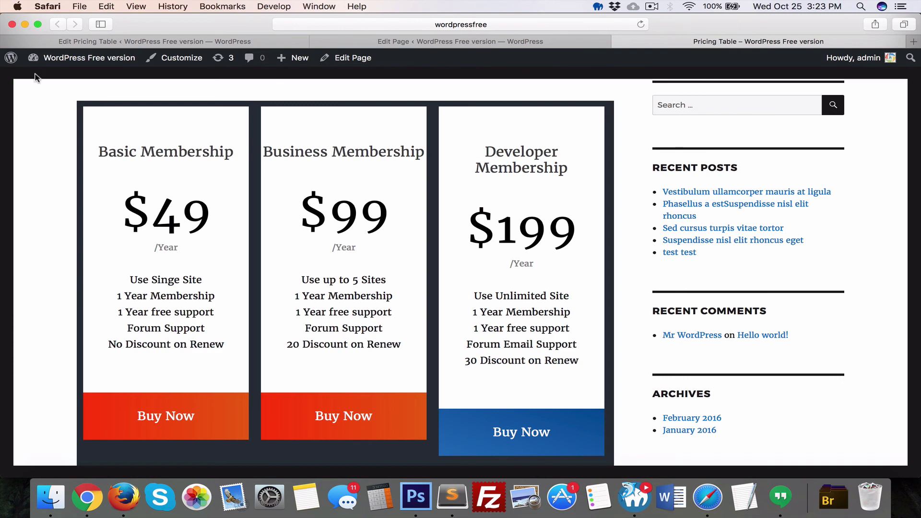
{"action": "left_click", "coordinate": [640, 25]}
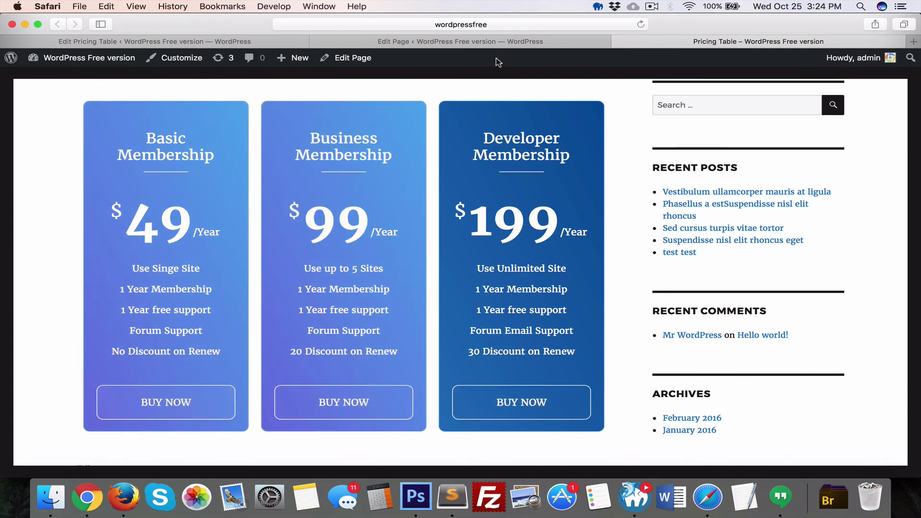
Step: Set the table layout to Layout 04, update the pricing table, and return to the published page
{"action": "left_click", "coordinate": [235, 42]}
{"action": "scroll", "coordinate": [431, 193], "scroll_direction": "down", "scroll_amount": 1}
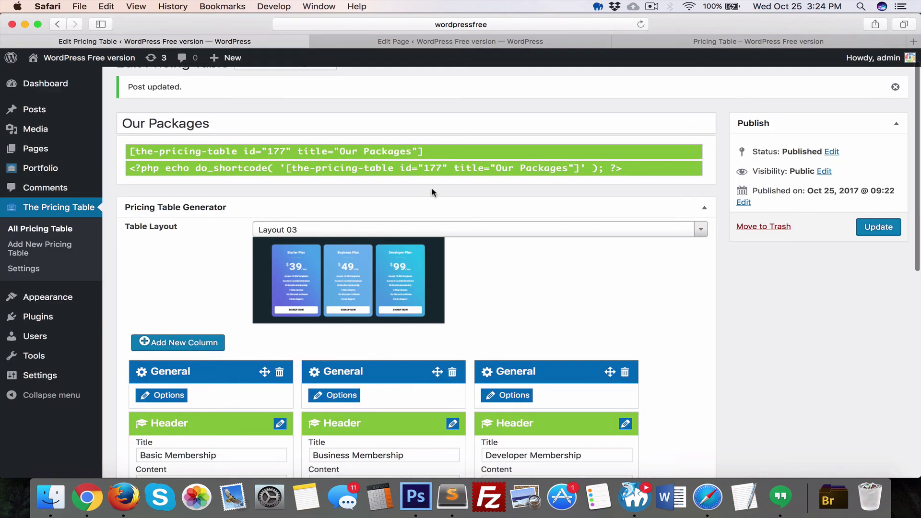
{"action": "left_click", "coordinate": [473, 239]}
{"action": "left_click", "coordinate": [386, 327]}
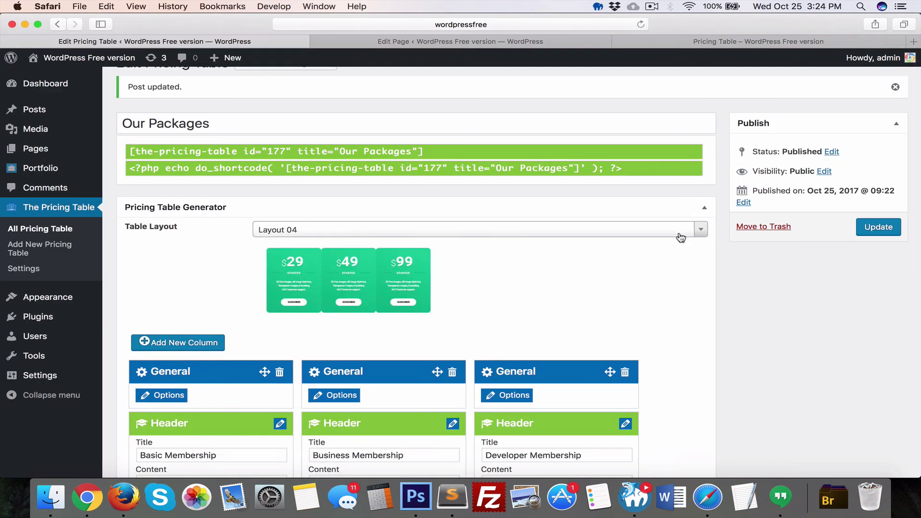
{"action": "left_click", "coordinate": [878, 227]}
{"action": "left_click", "coordinate": [700, 41]}
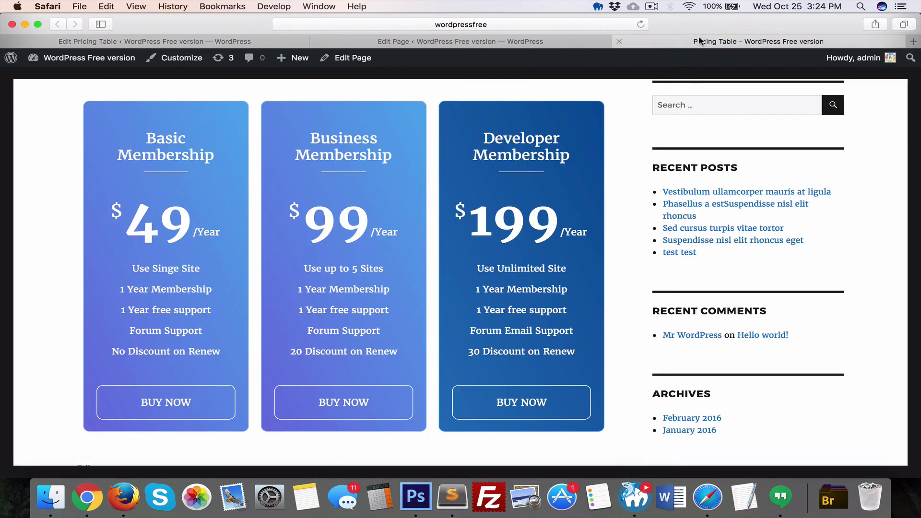